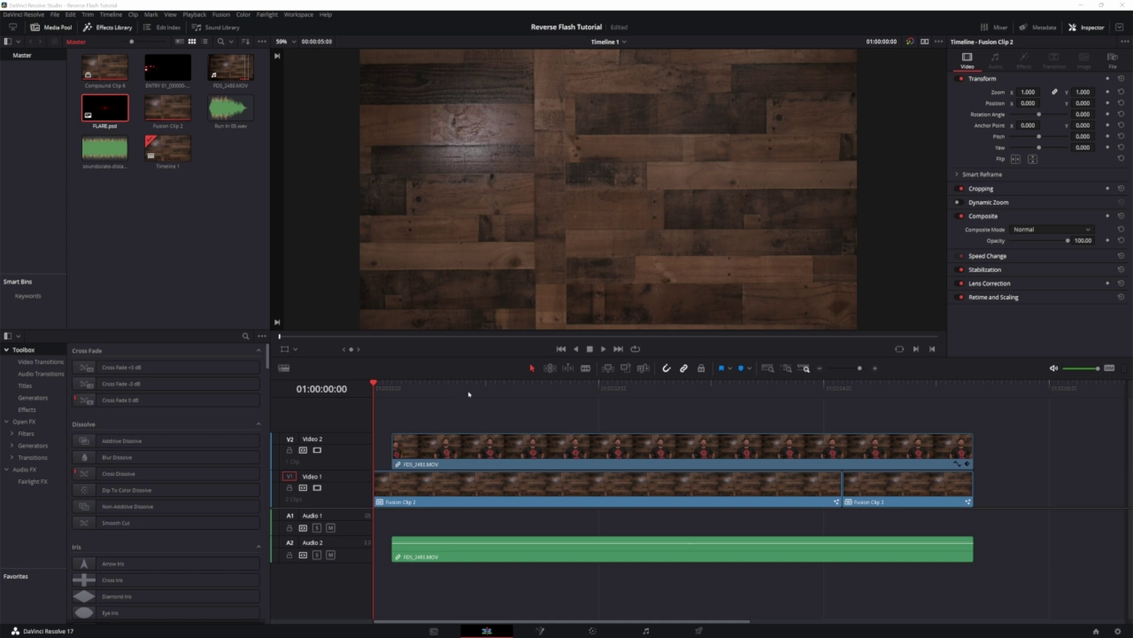
Step: Turn all timeline clips into Fusion Clip 1, open it in Fusion, and place MediaIn1 above Merge1
drag(397, 416, 998, 560)
right_click(913, 491)
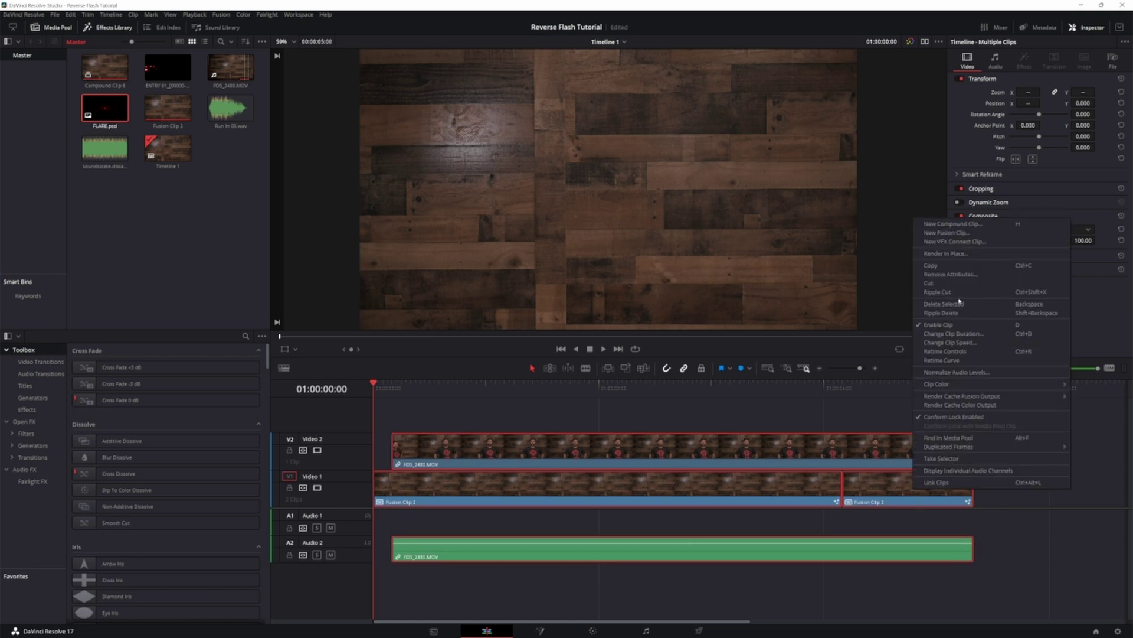
click(953, 233)
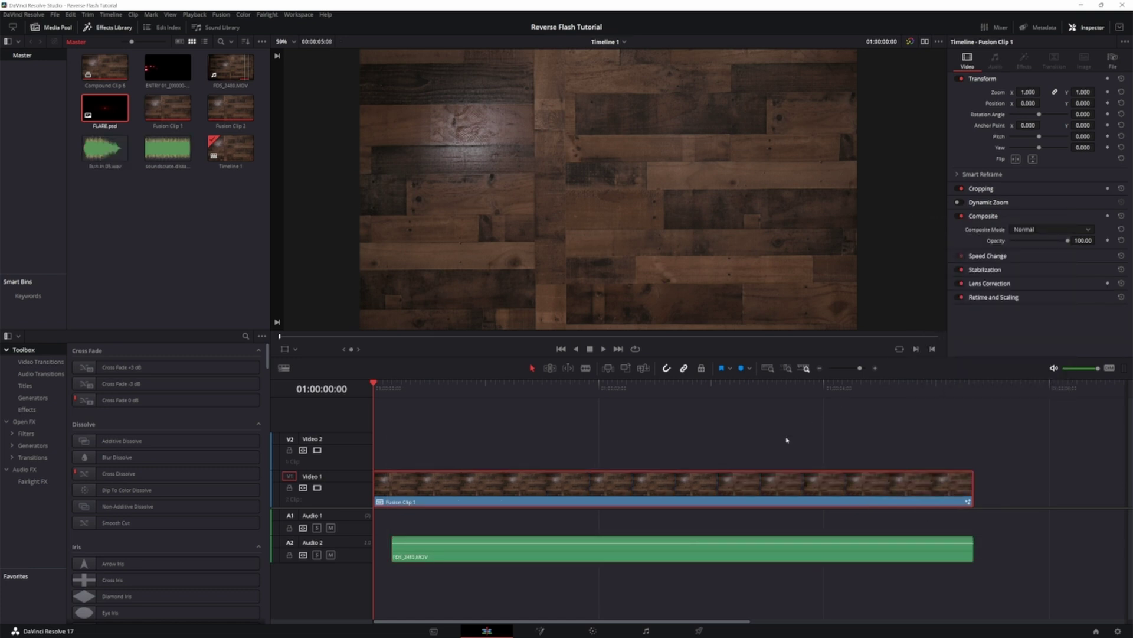
click(547, 630)
drag(273, 520, 215, 286)
Step: Preview the composition and rename the MediaIn1 node to 'background'
key(space)
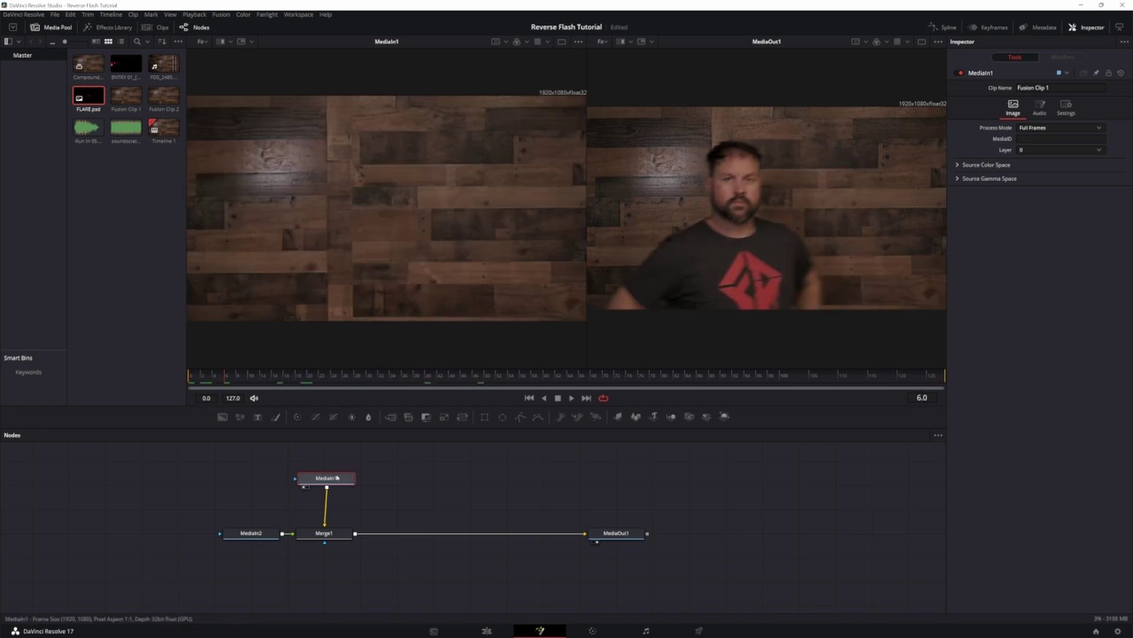
mouse_move(338, 485)
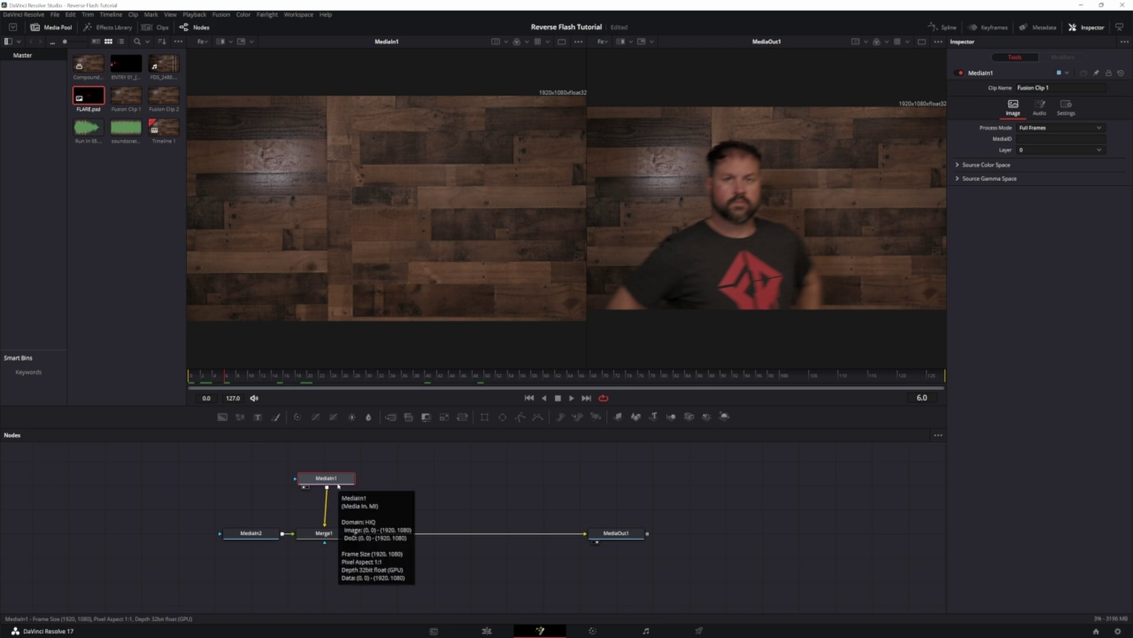
key(F2)
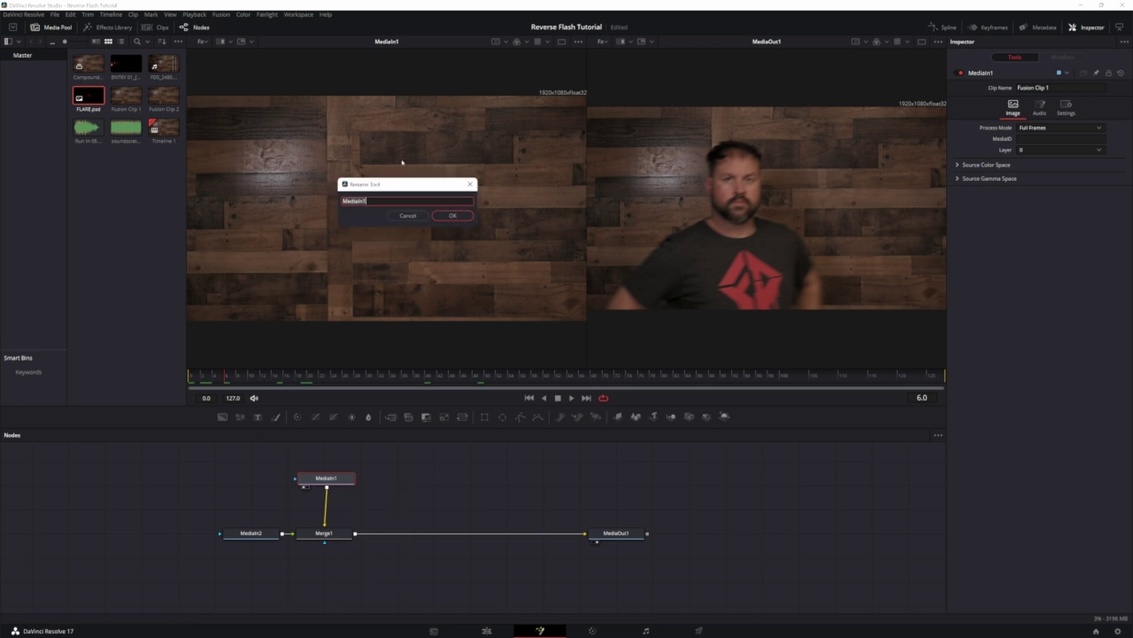
text(back)
key(Return)
Step: Rearrange the nodes: move MediaIn2 left and shift background and Merge1 right
drag(251, 534, 155, 542)
drag(355, 453, 294, 586)
drag(330, 533, 531, 534)
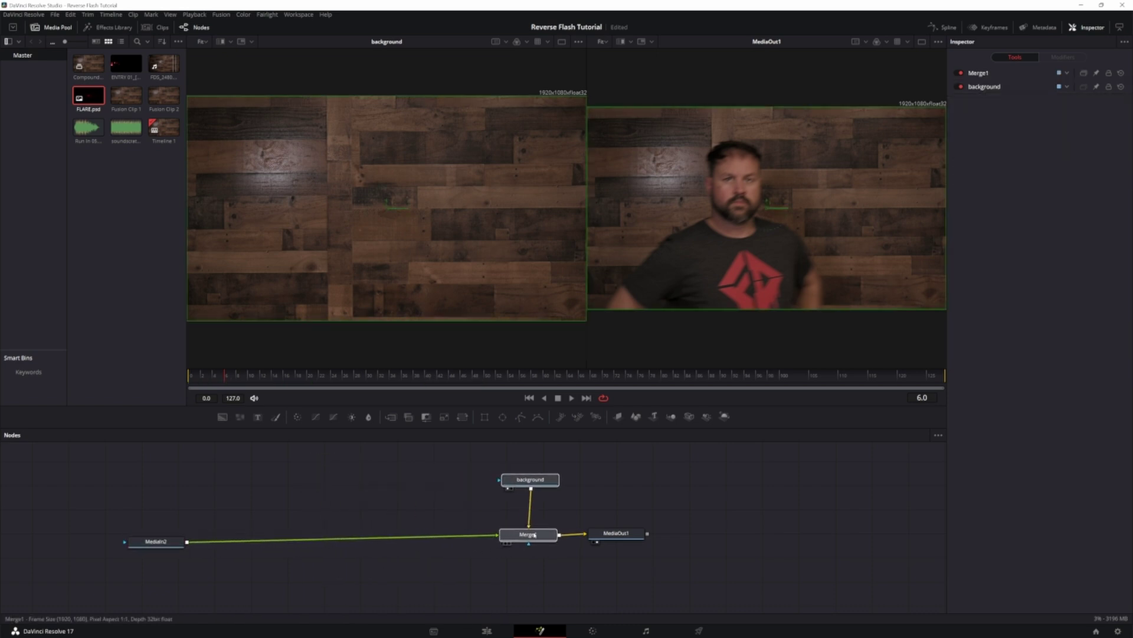
click(534, 534)
drag(156, 541, 121, 536)
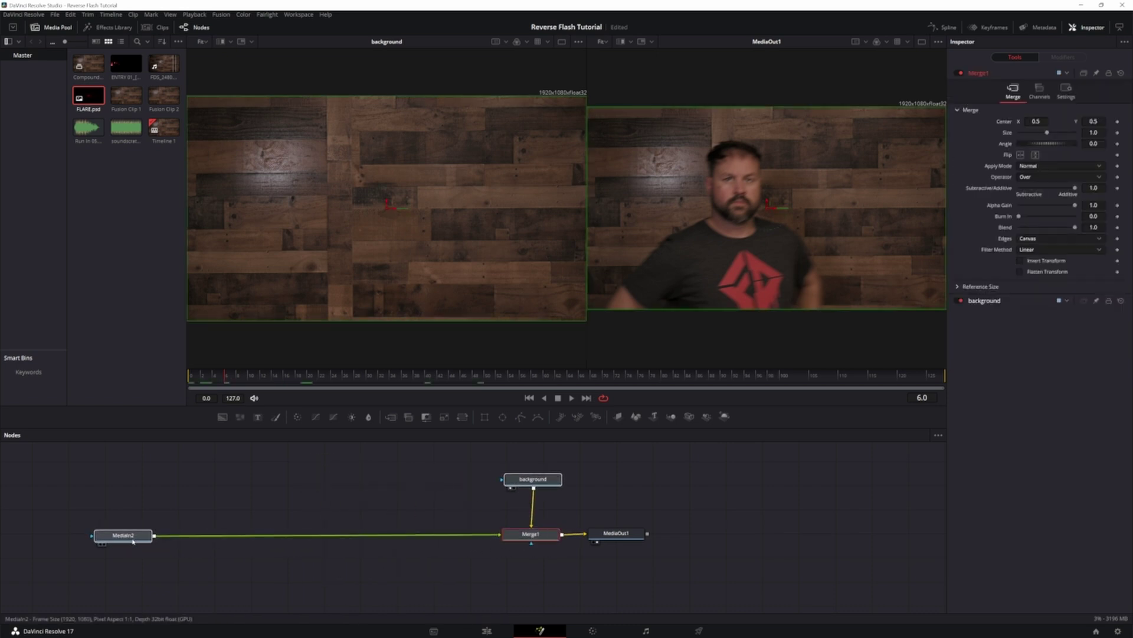
drag(542, 486, 542, 497)
click(542, 497)
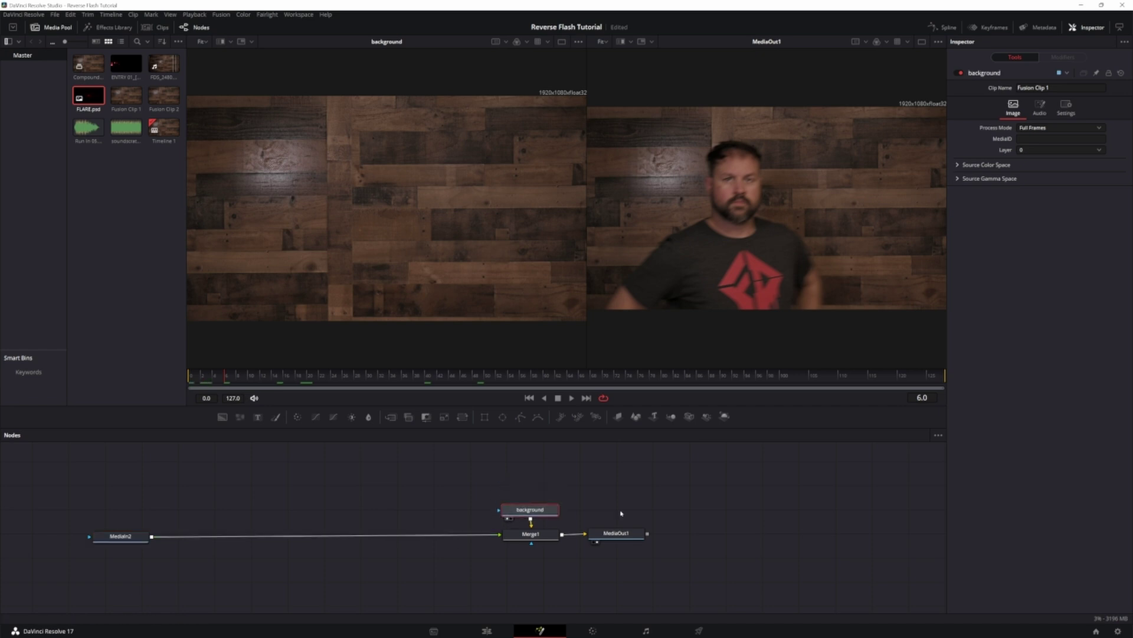
drag(203, 473, 347, 481)
drag(267, 543, 220, 545)
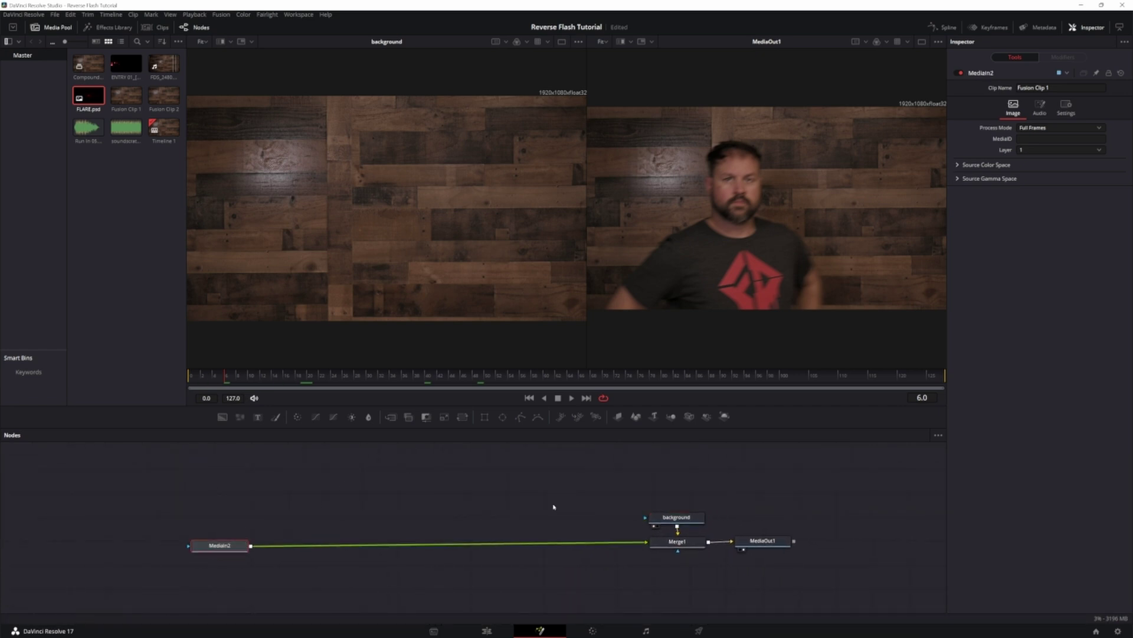
Step: Insert a Tracker node after MediaIn2
key(shift+space)
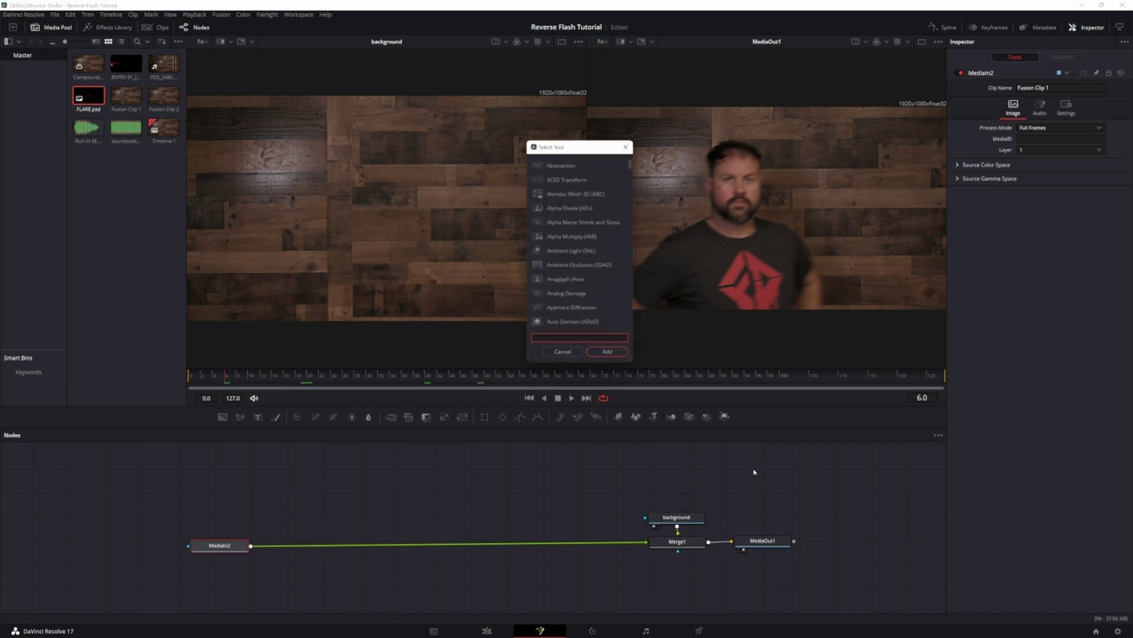
text(trac)
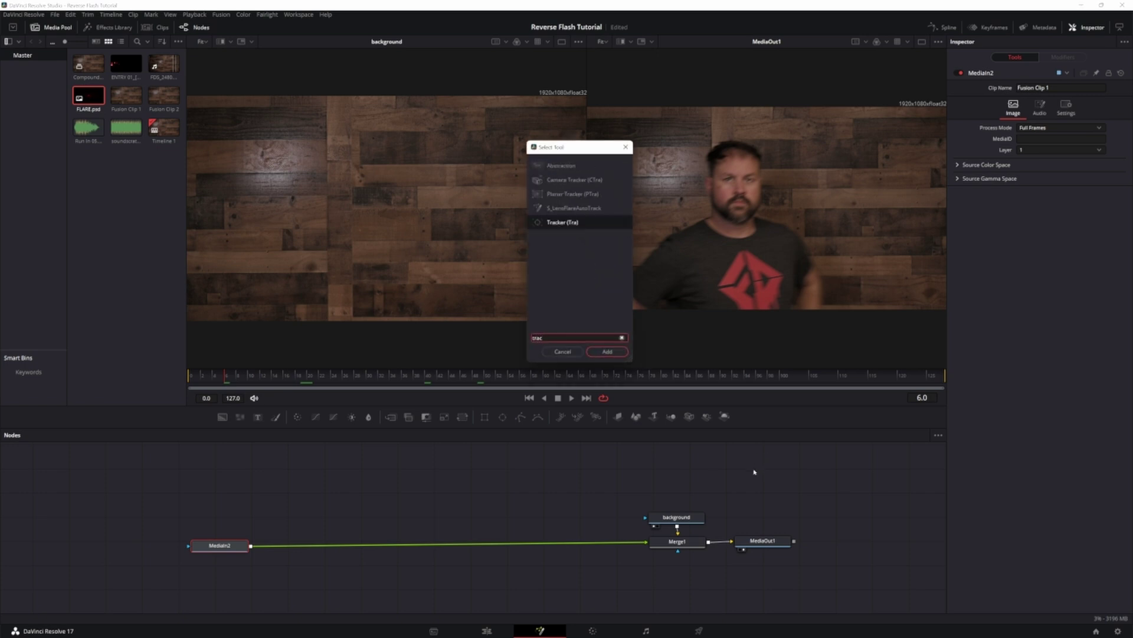
text(ker)
key(Return)
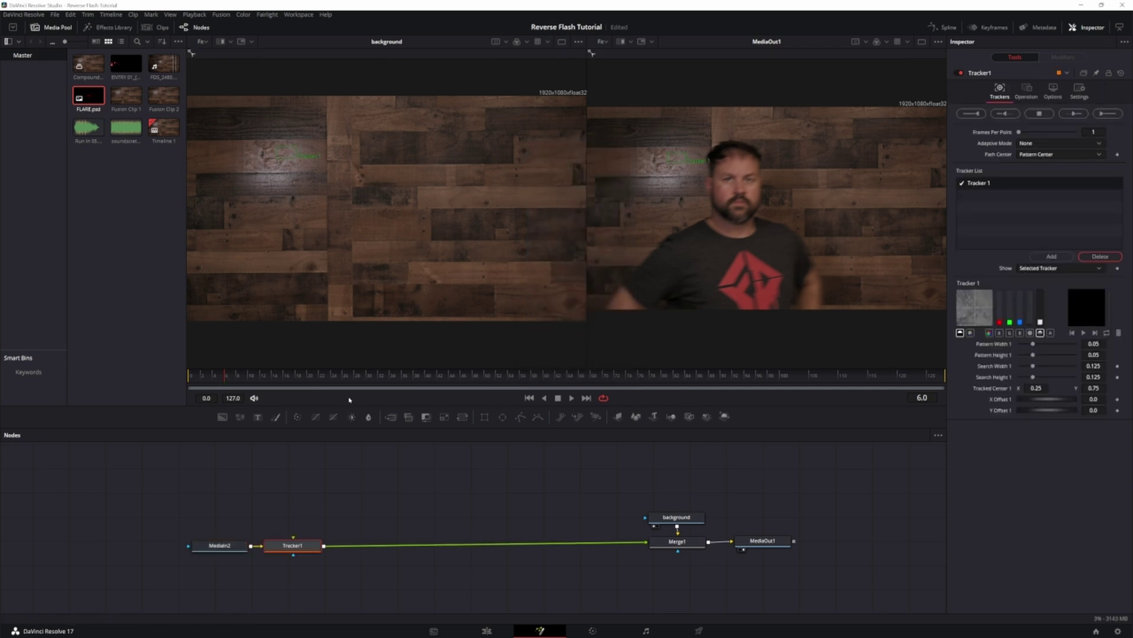
Step: Place the tracking pattern on the man's eye in single-viewer mode and track forward
drag(226, 382, 289, 383)
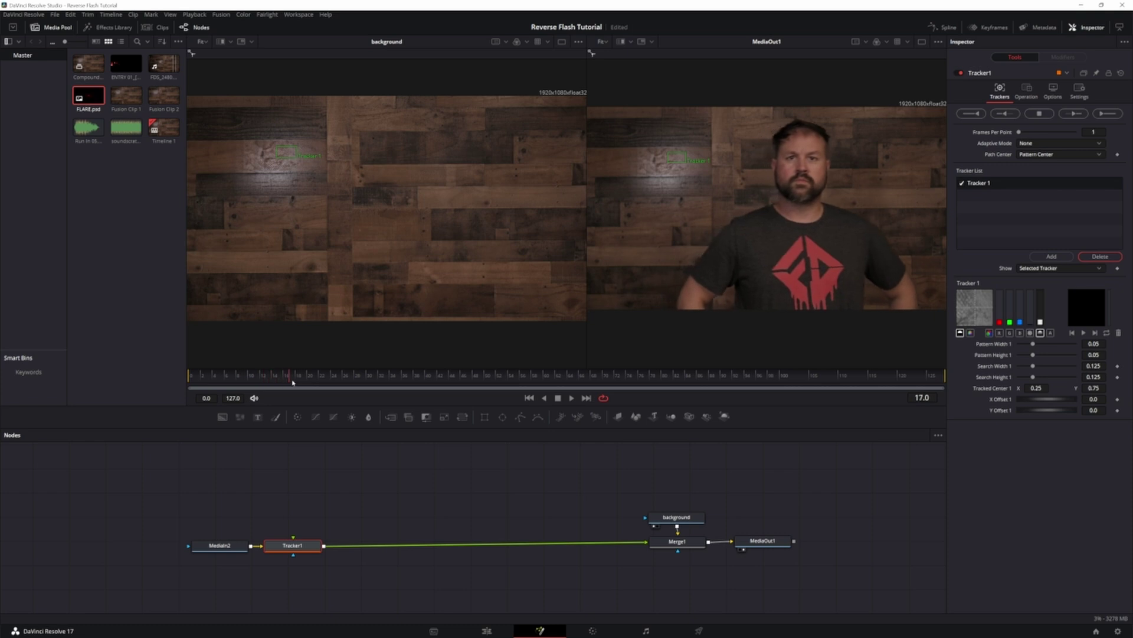
click(923, 42)
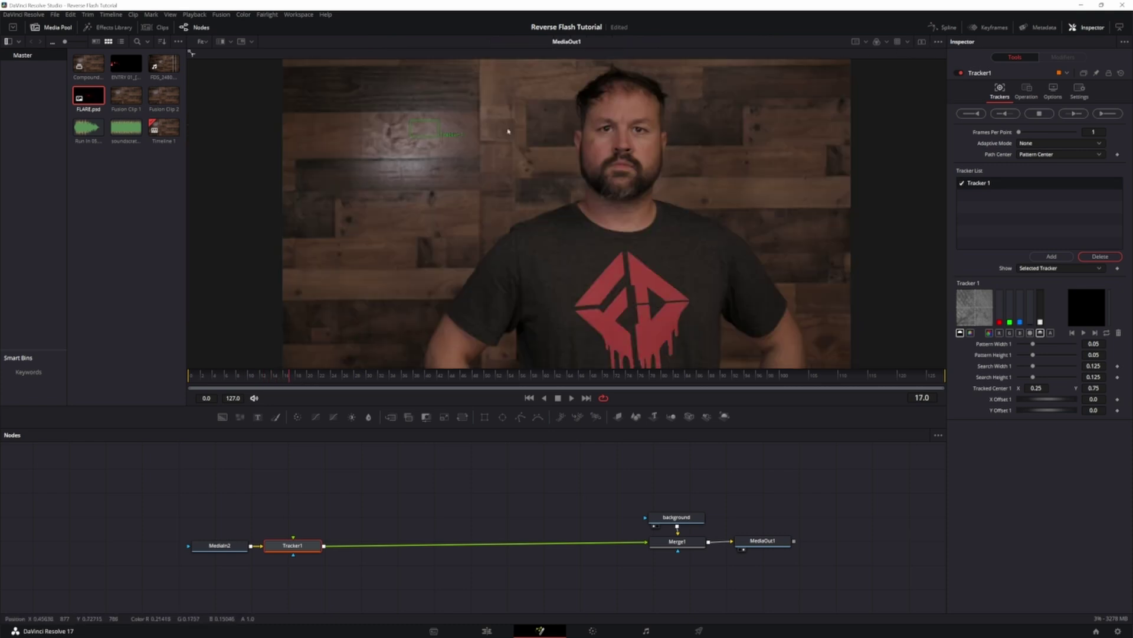
drag(411, 121, 622, 148)
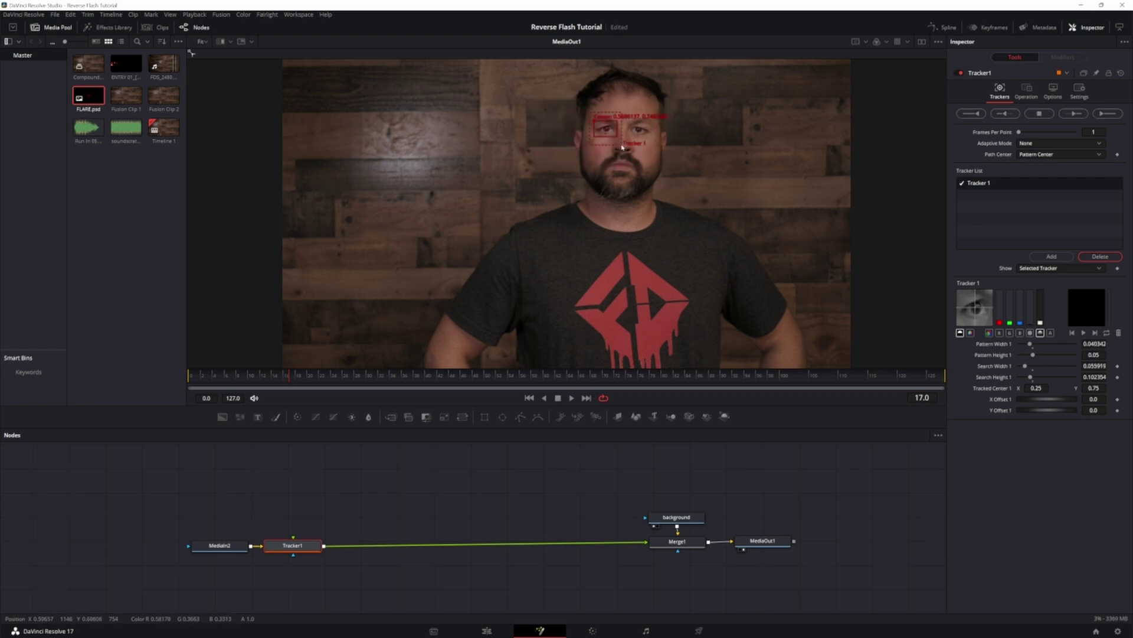
click(1103, 114)
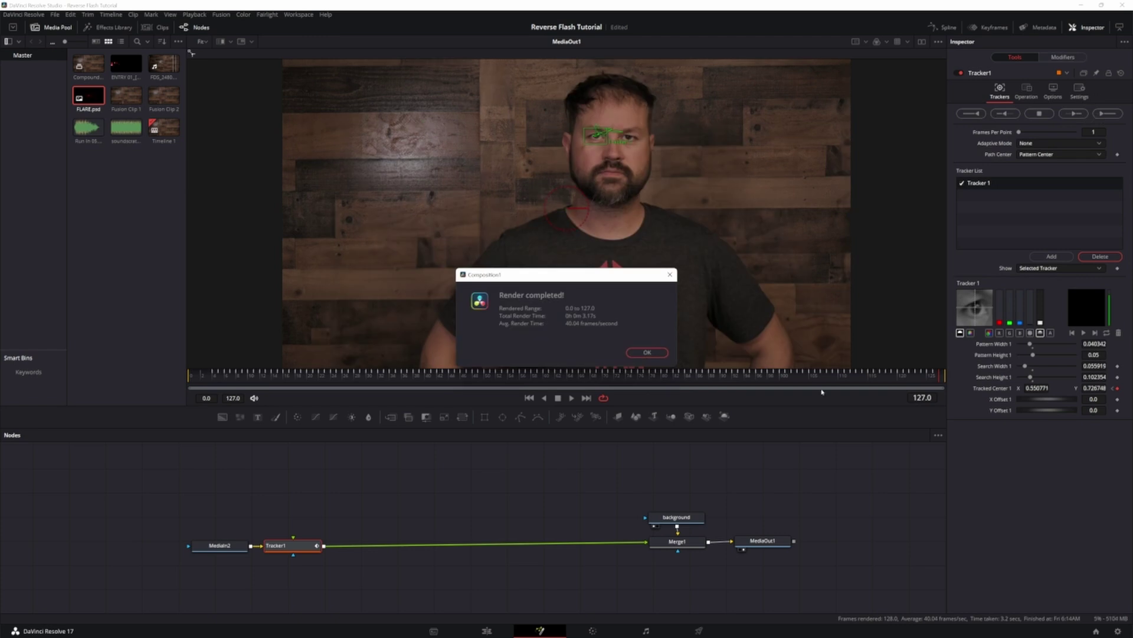
Step: From frame 0, step frame by frame and drag the tracker back onto the man's eye
click(637, 353)
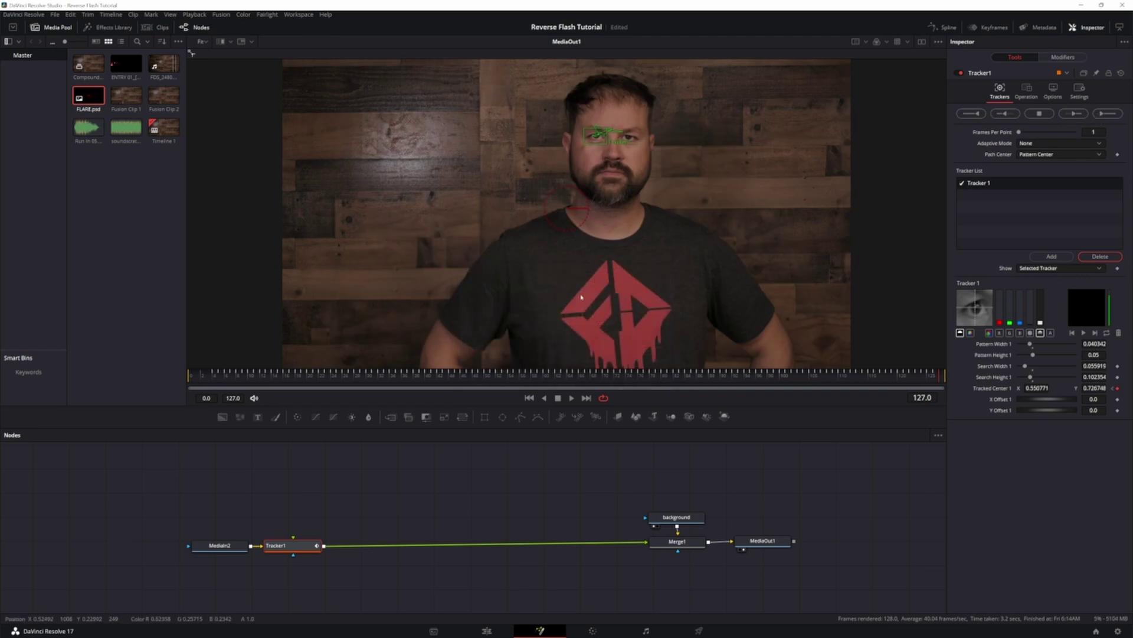
drag(190, 375, 214, 385)
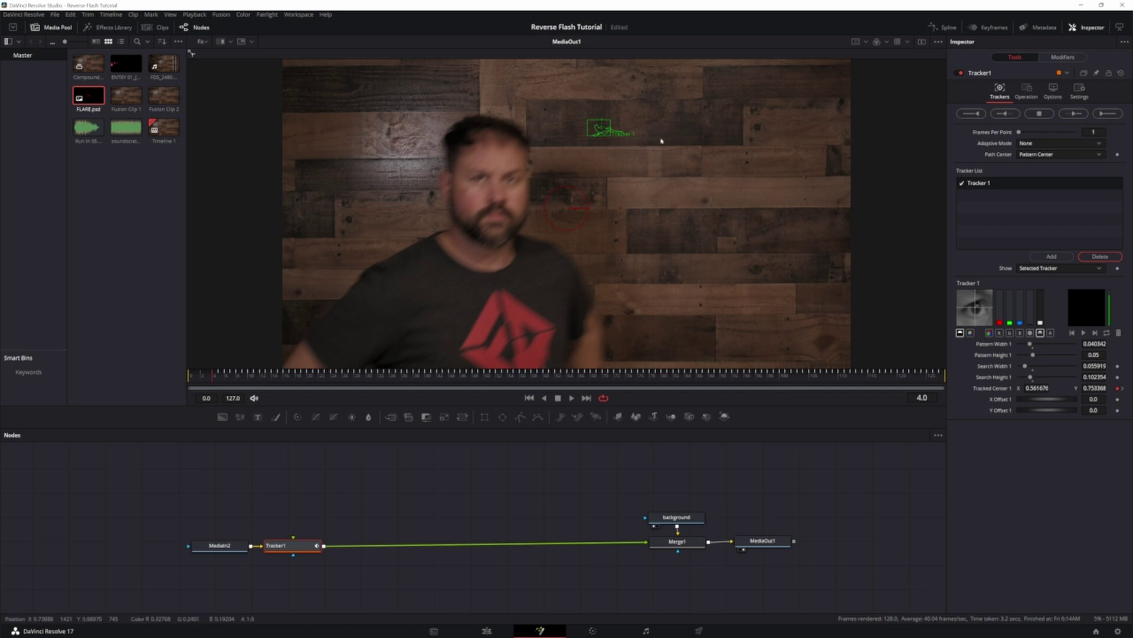
drag(604, 128, 479, 177)
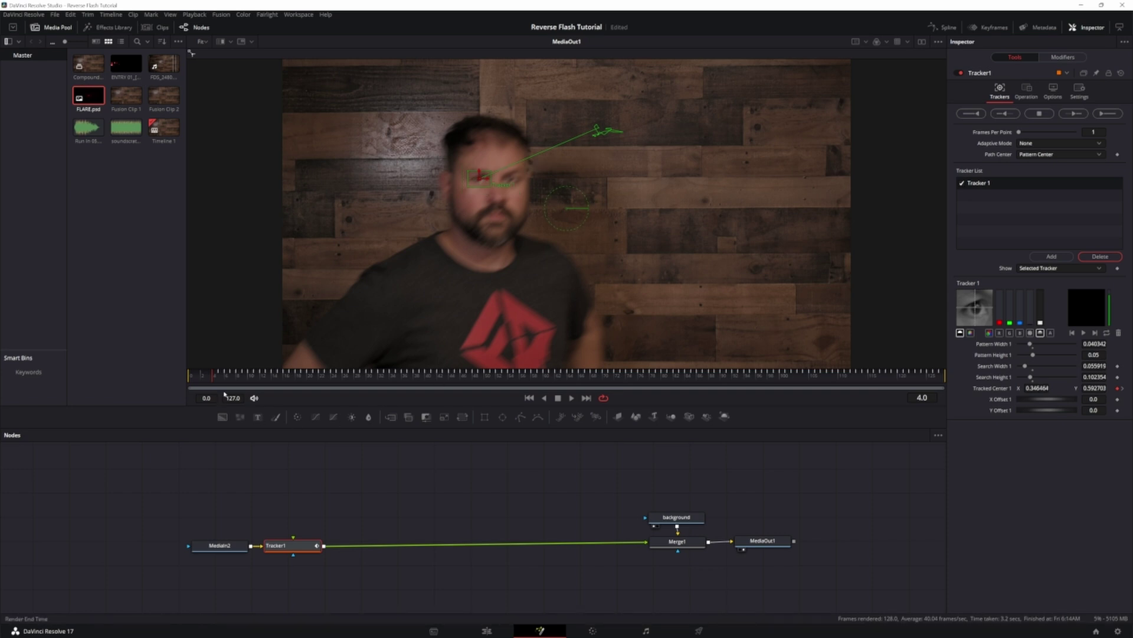
key(Right)
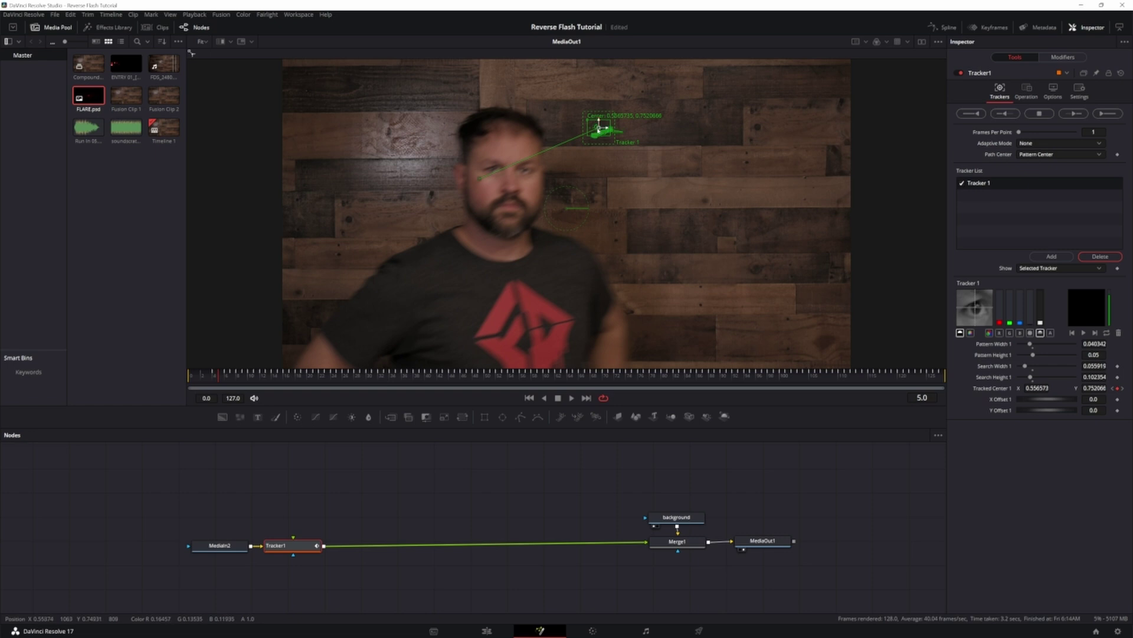
drag(600, 129, 495, 168)
key(Right)
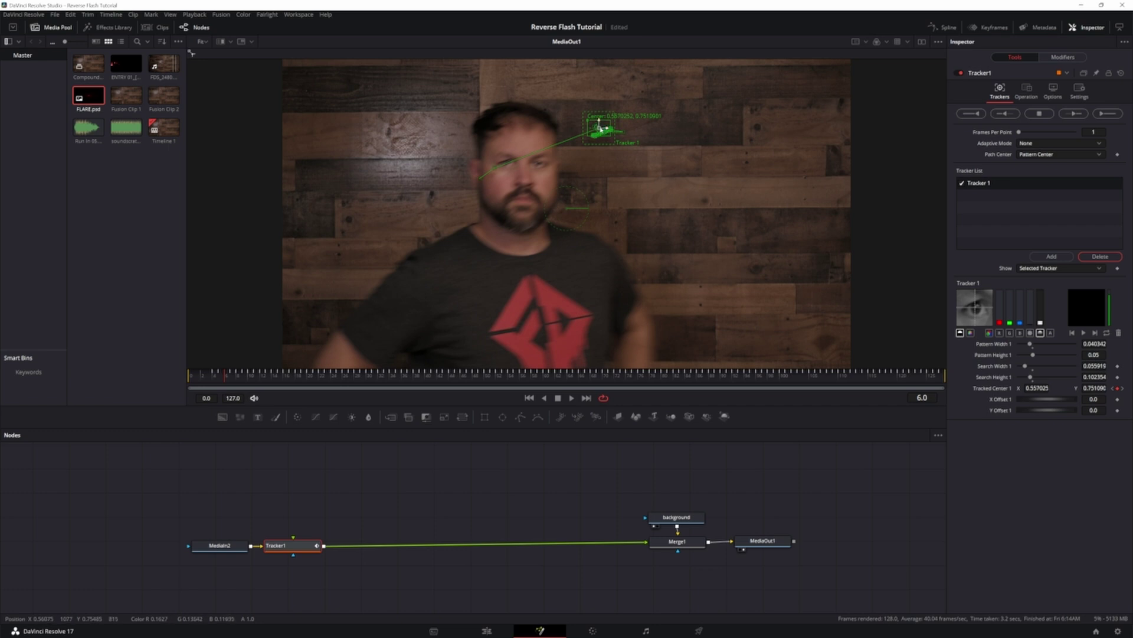
key(Right)
key(Right)
key(Right)
mouse_move(601, 128)
mouse_down()
mouse_move(550, 142)
mouse_move(605, 137)
mouse_up()
key(Right)
key(Right)
key(Right)
key(Right)
key(Right)
key(Right)
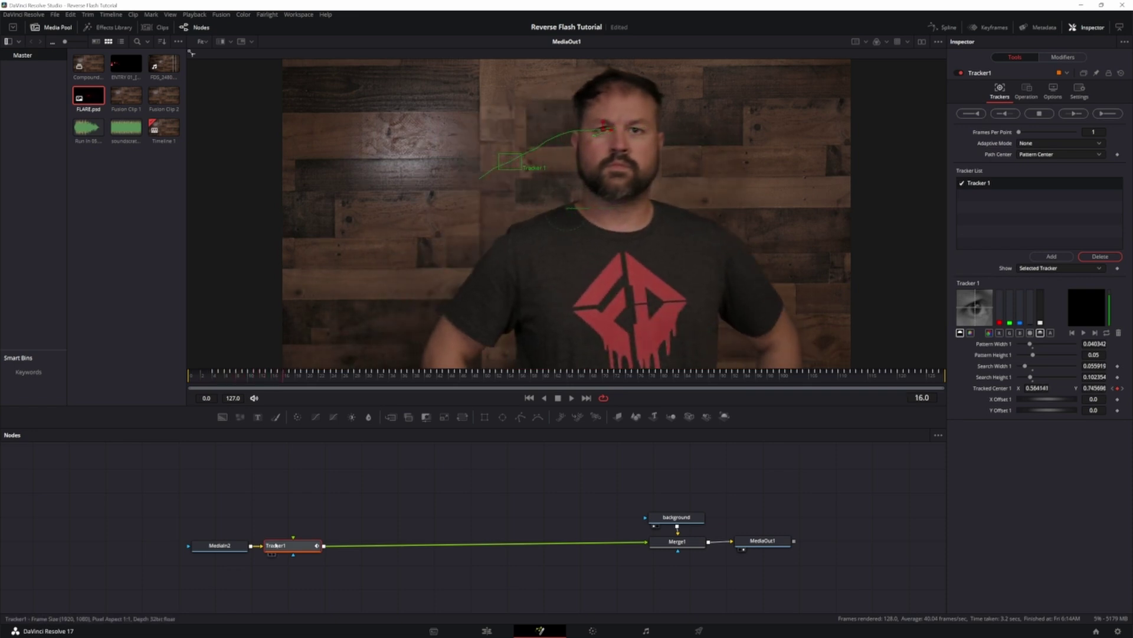
Step: Add a Tracker2 node after Tracker1 and fit its pattern on the second eye
key(shift+space)
text(tracker)
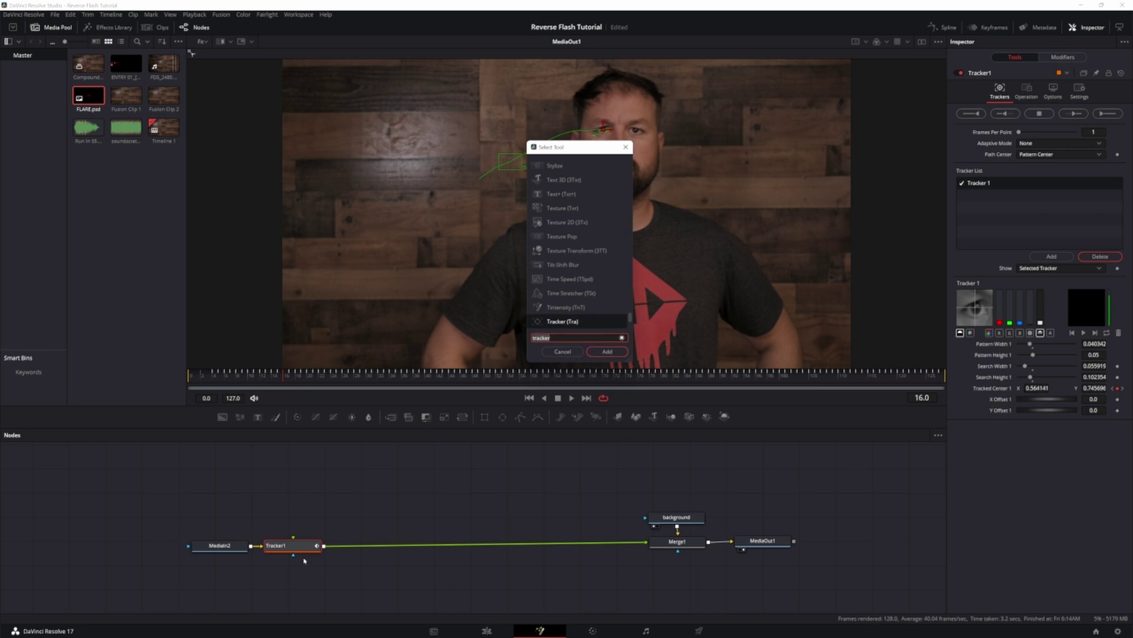
key(Return)
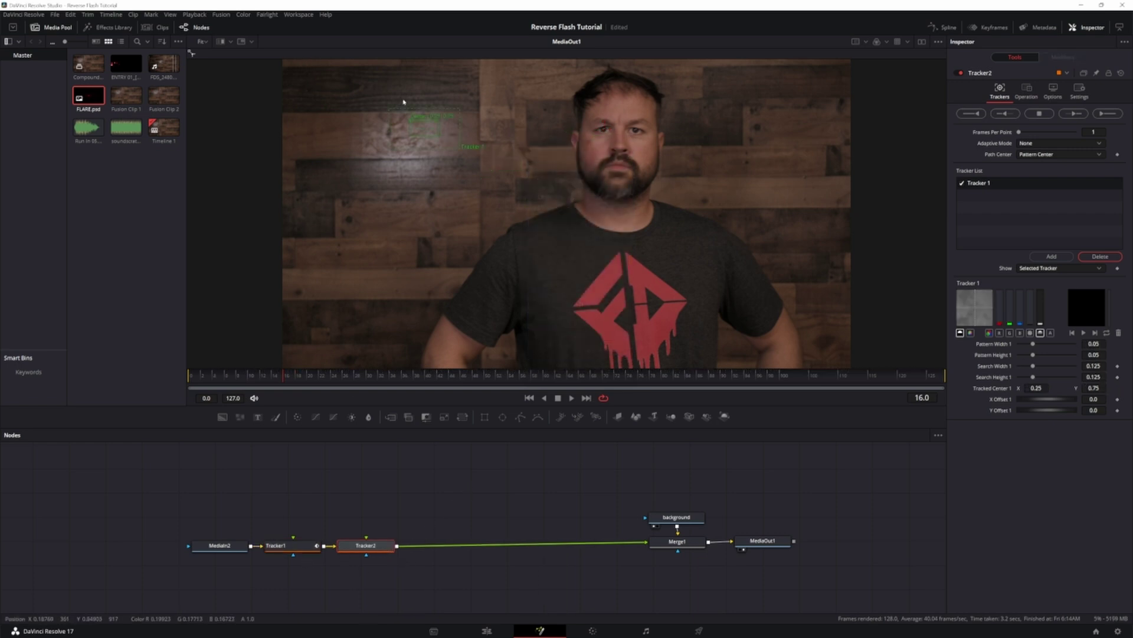
drag(411, 123, 633, 130)
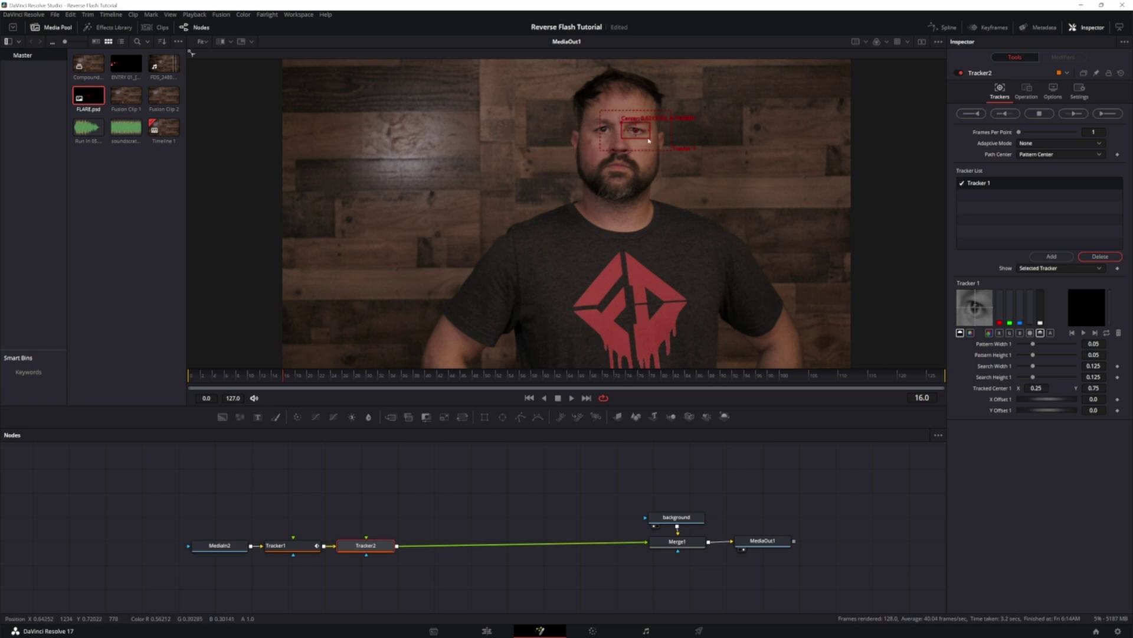
mouse_move(649, 141)
mouse_down()
mouse_move(663, 153)
mouse_move(651, 147)
mouse_up()
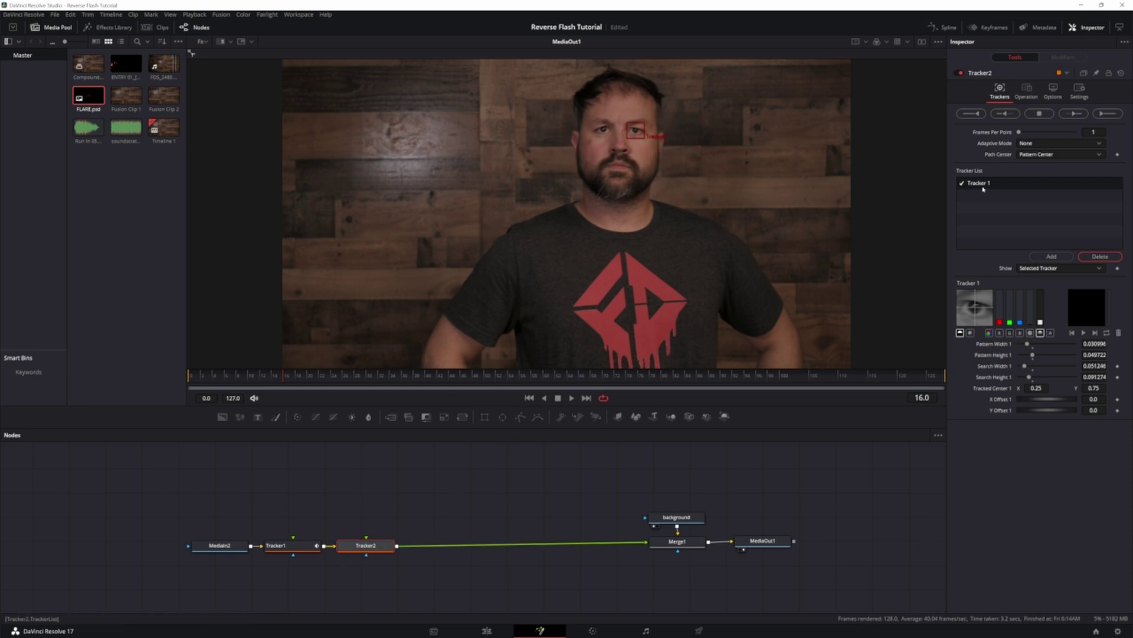
Step: Track the eye forward to frame 127, then play back and nudge the point onto the face
click(1100, 112)
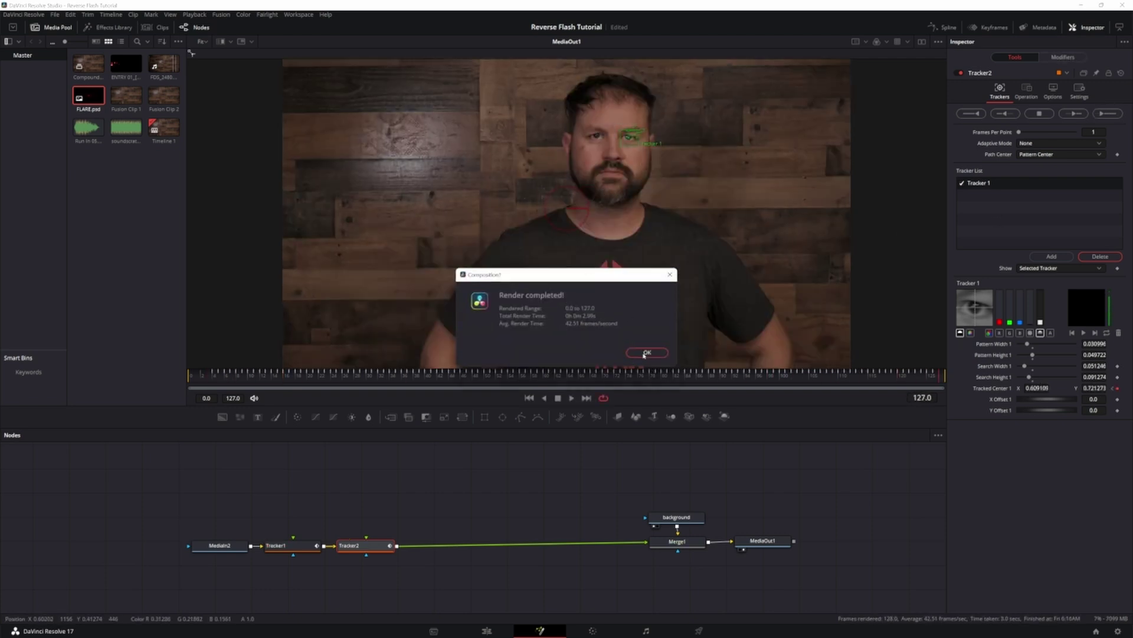
click(646, 353)
key(space)
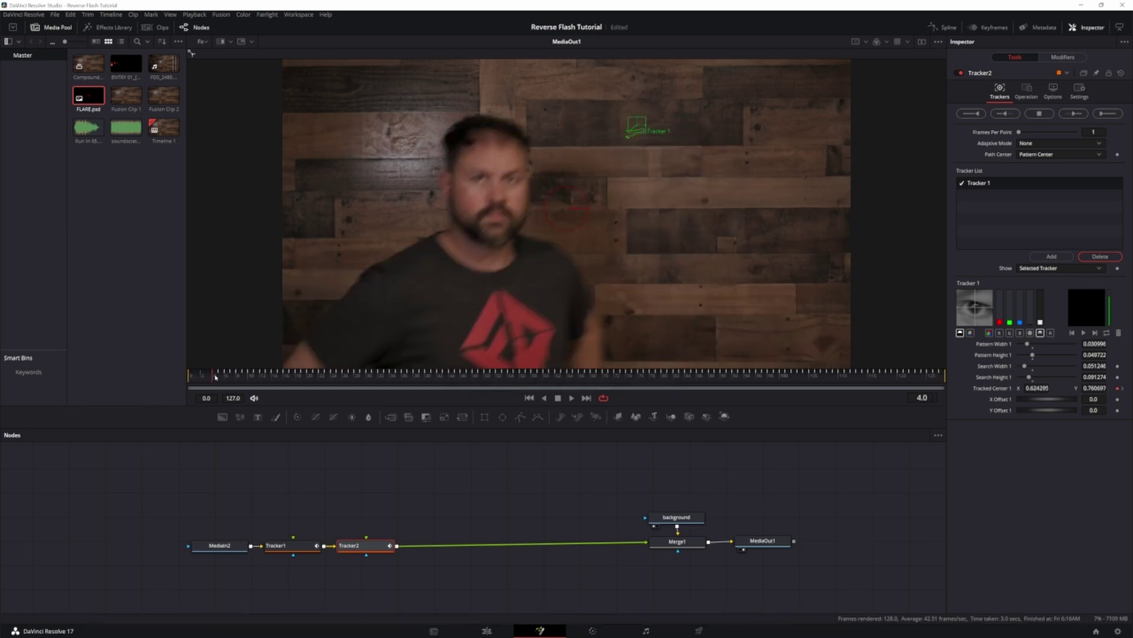
mouse_move(638, 128)
mouse_down()
mouse_move(523, 168)
mouse_move(636, 124)
mouse_move(597, 131)
mouse_move(635, 129)
mouse_up()
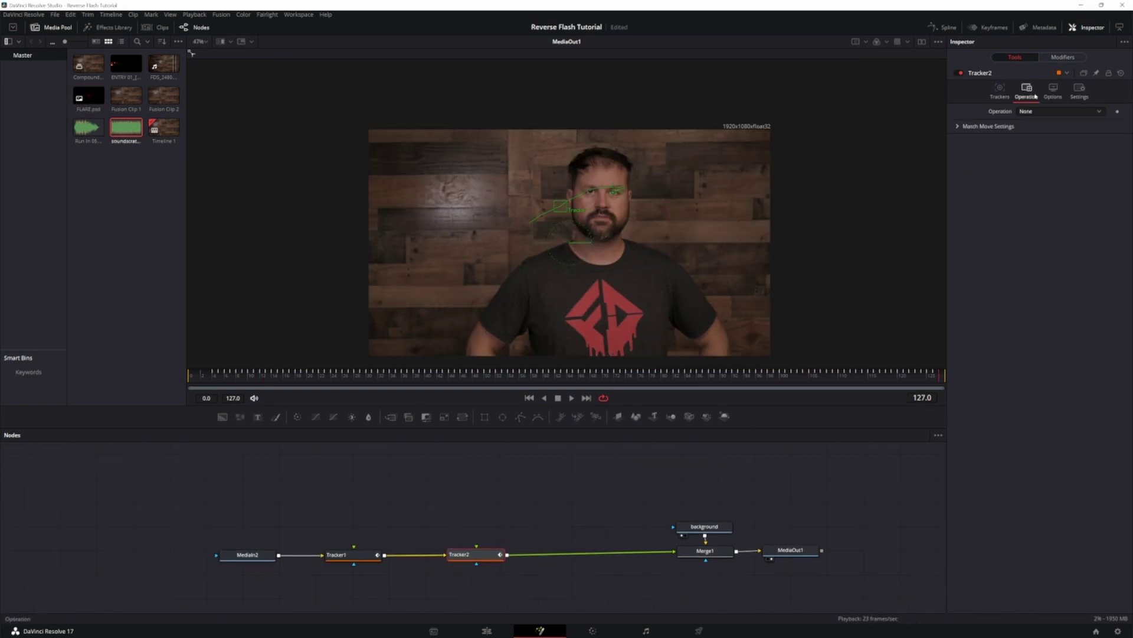
Step: Set both Tracker2 and Tracker1 to Match Move with Screen apply mode
click(1042, 112)
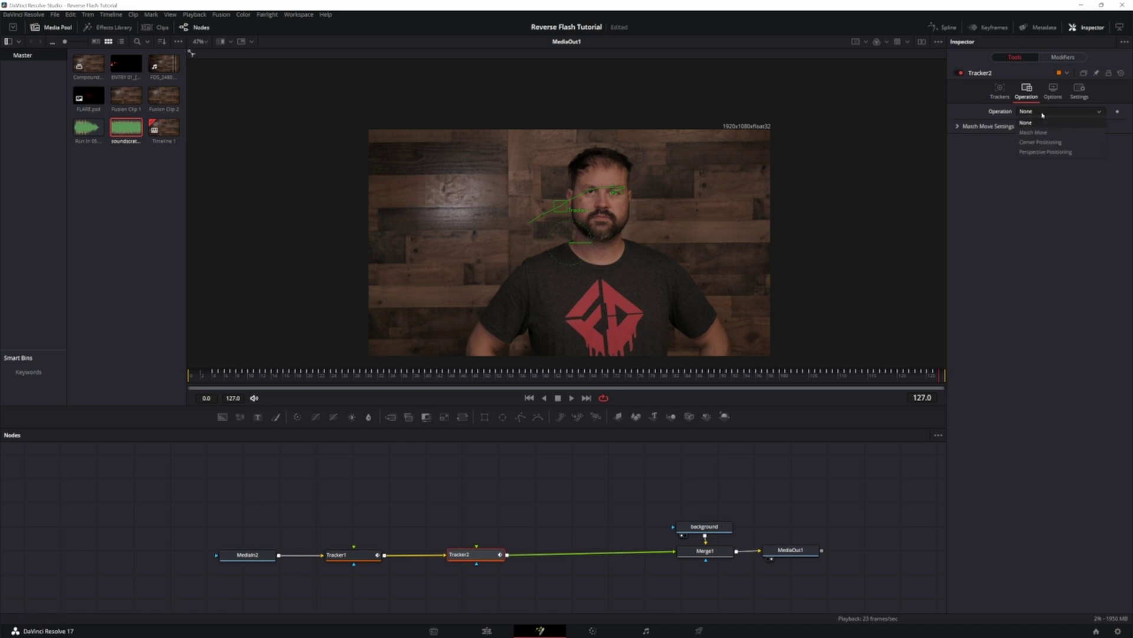
click(1041, 132)
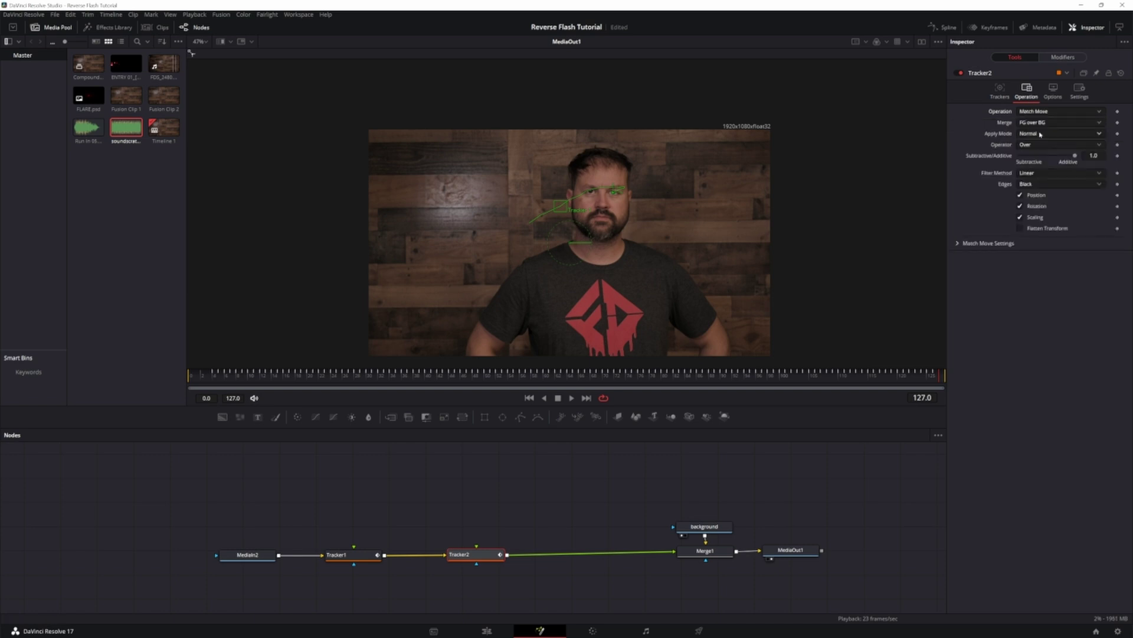
click(1041, 134)
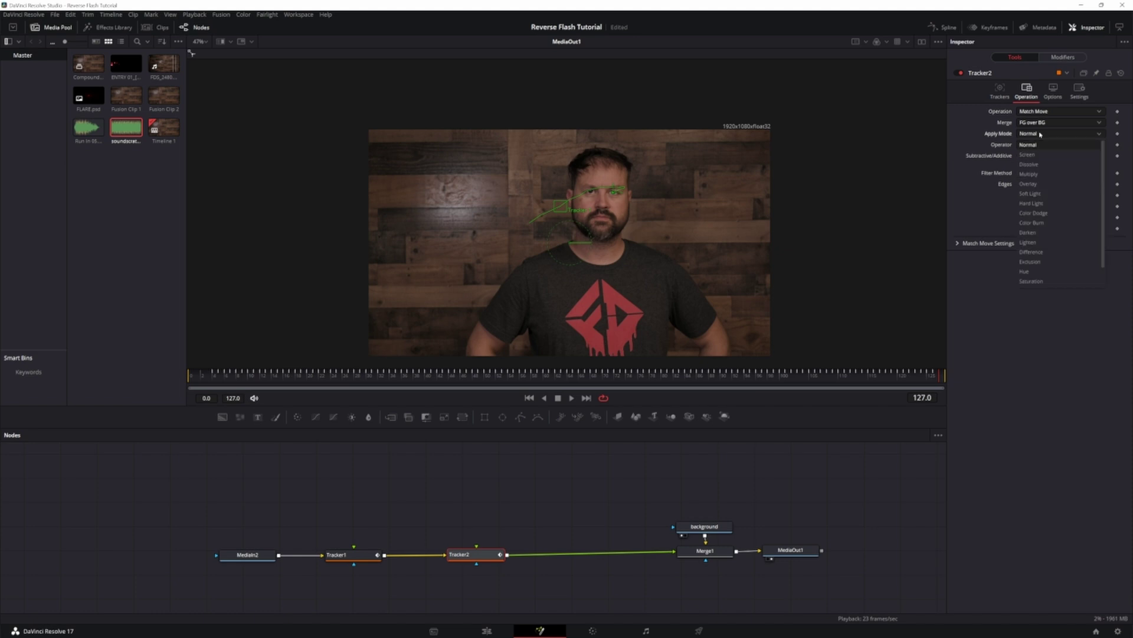
click(1039, 145)
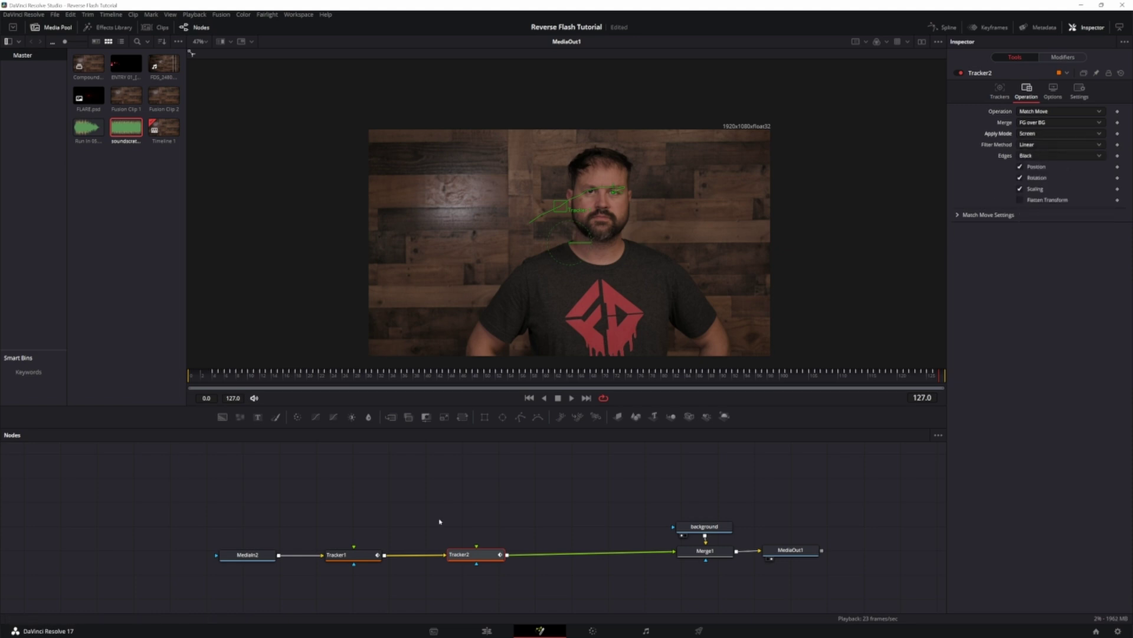
click(348, 555)
click(1030, 111)
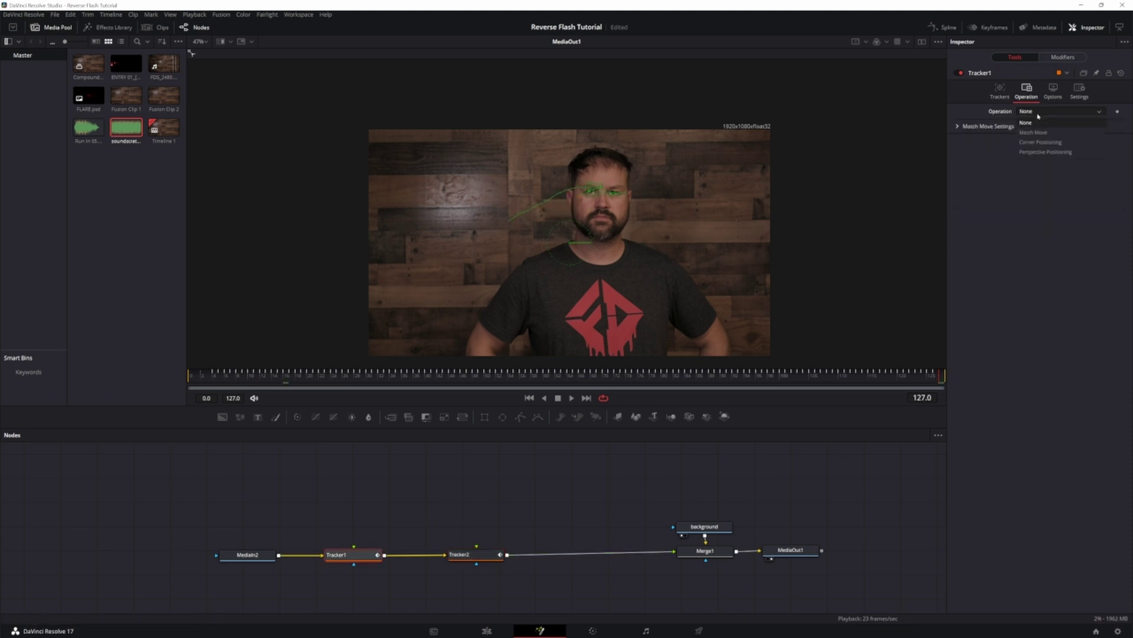
click(1033, 118)
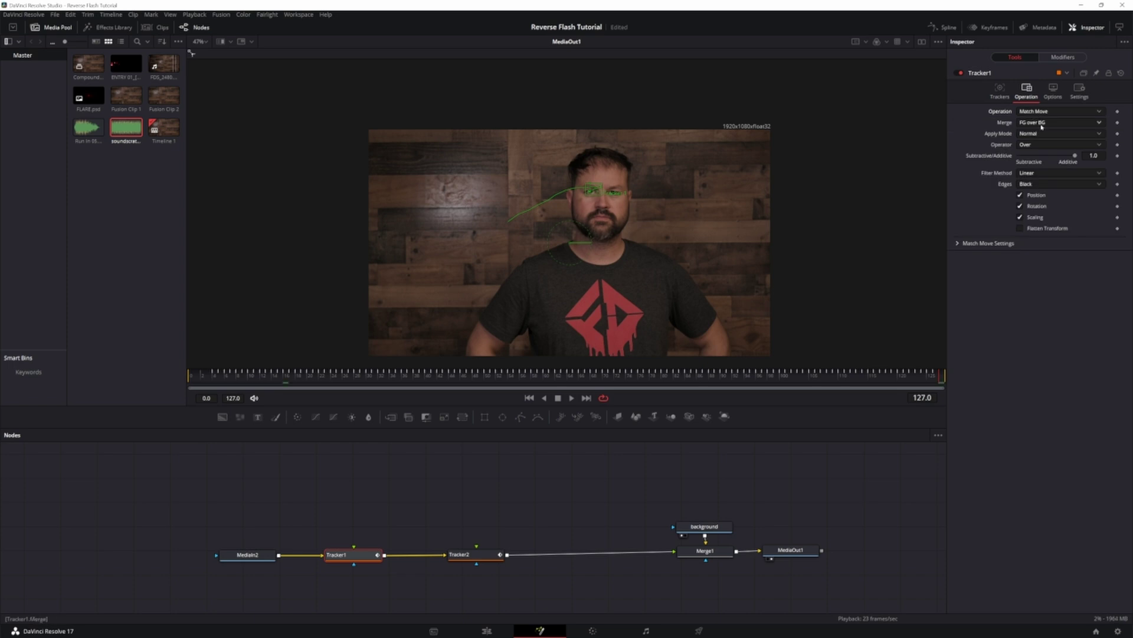
click(1057, 133)
click(1039, 153)
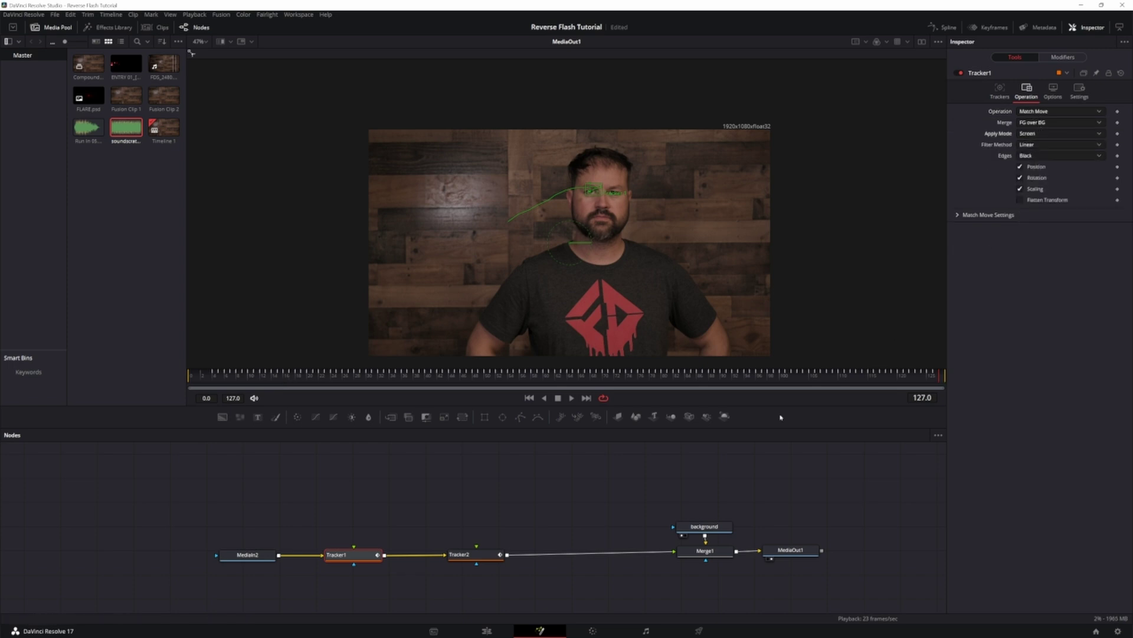
Step: Drag FLARE.psd from the Media Pool into the node graph
drag(540, 496, 604, 511)
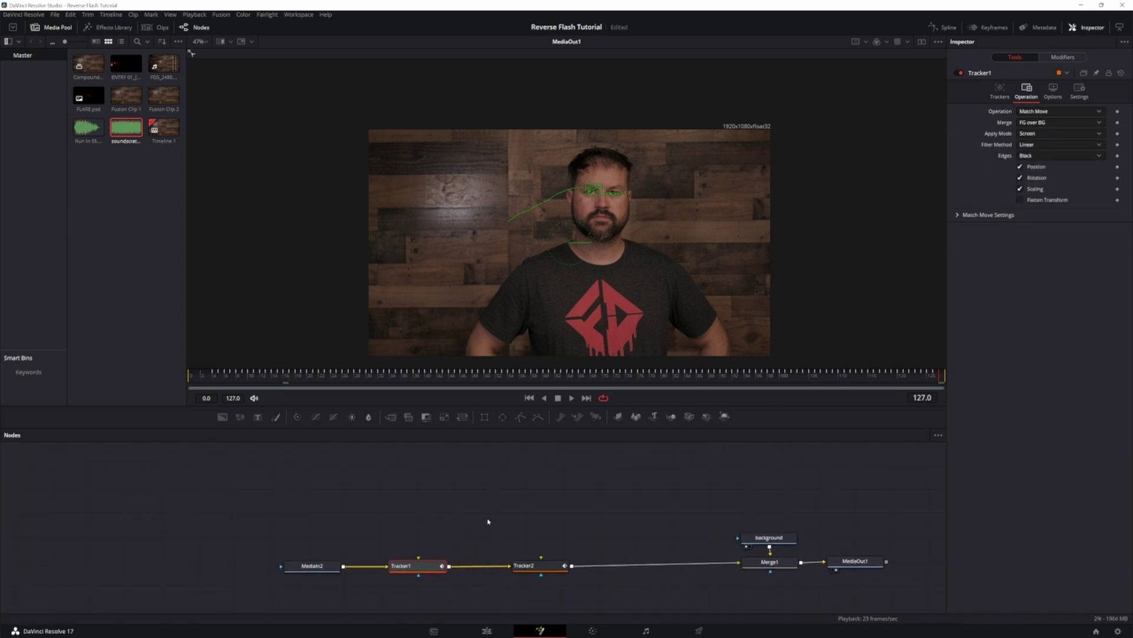
drag(488, 519, 438, 519)
drag(89, 96, 376, 472)
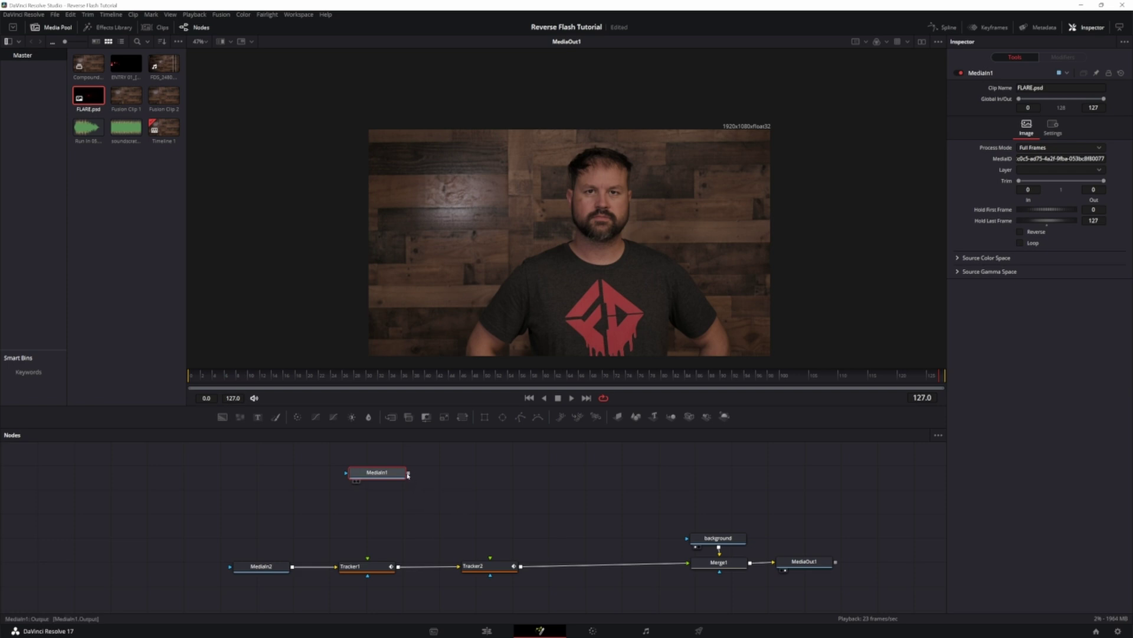
Step: Connect the flare to Tracker1's foreground input through a new Transform node
drag(408, 476, 368, 558)
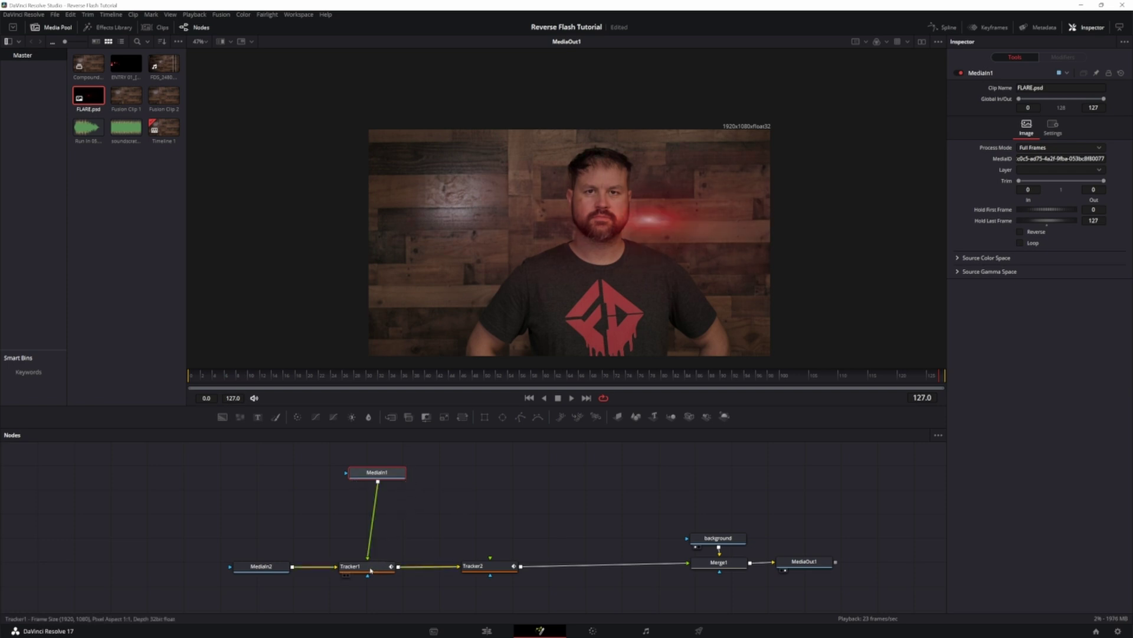
drag(383, 474, 368, 470)
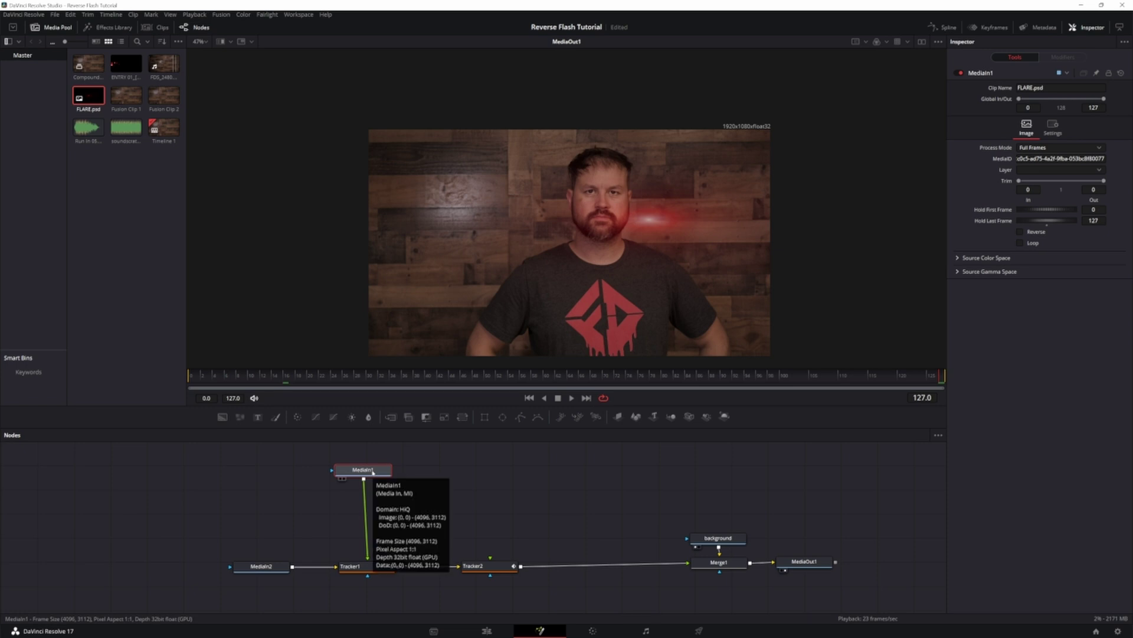
key(shift+space)
text(box)
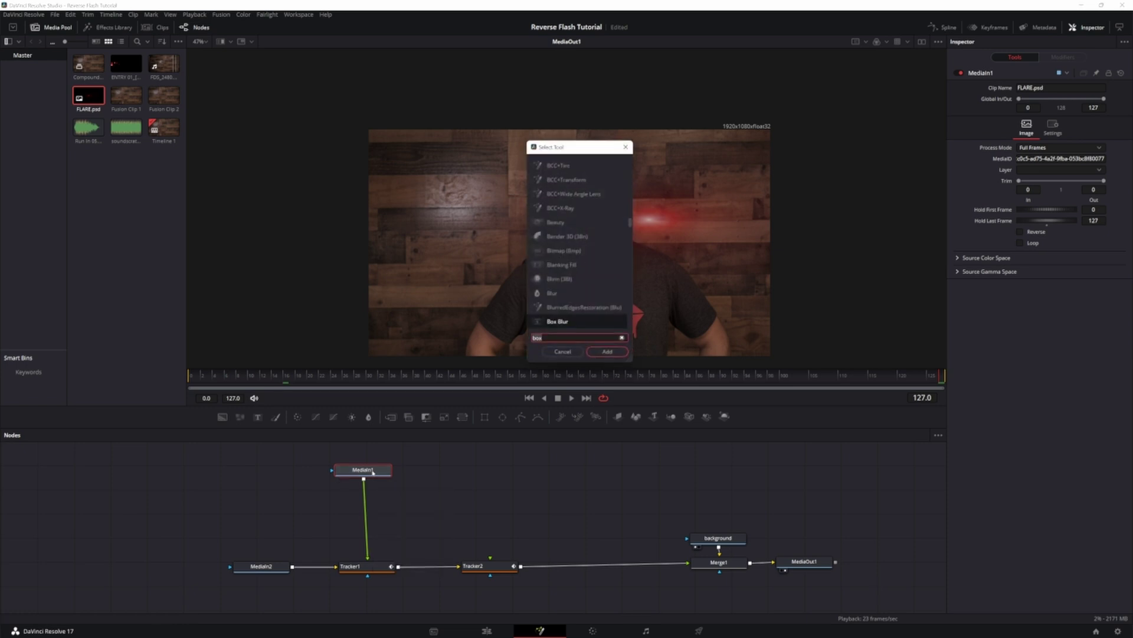
key(BackSpace)
key(BackSpace)
key(BackSpace)
text(x)
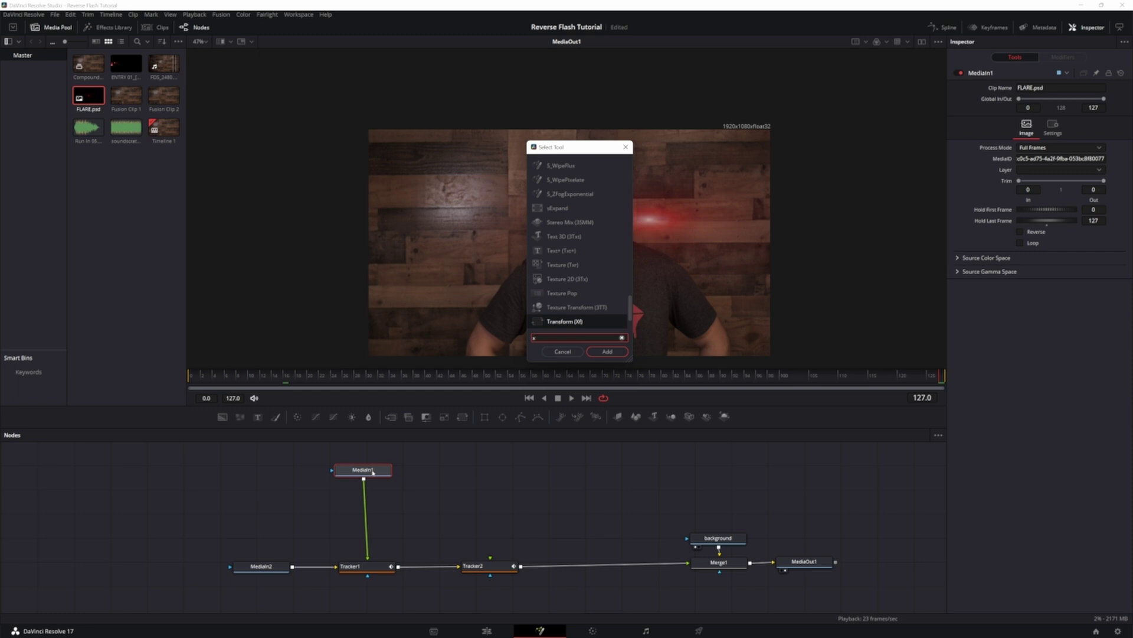
key(Return)
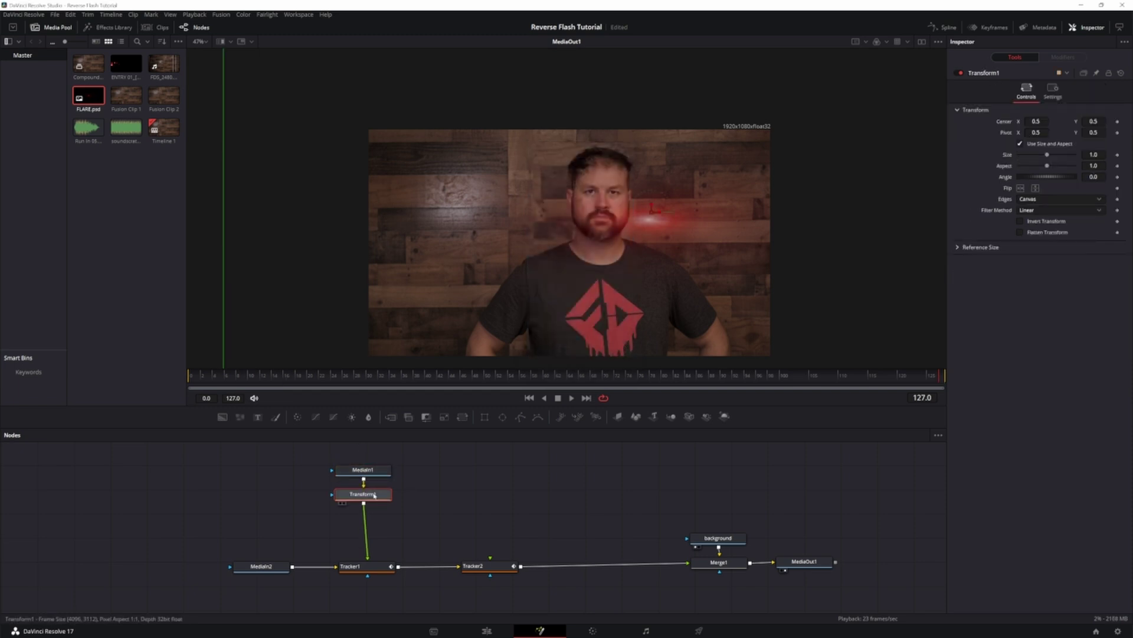
drag(374, 496, 376, 517)
Step: Insert a Soft Glow node directly after the FLARE.psd node
click(371, 474)
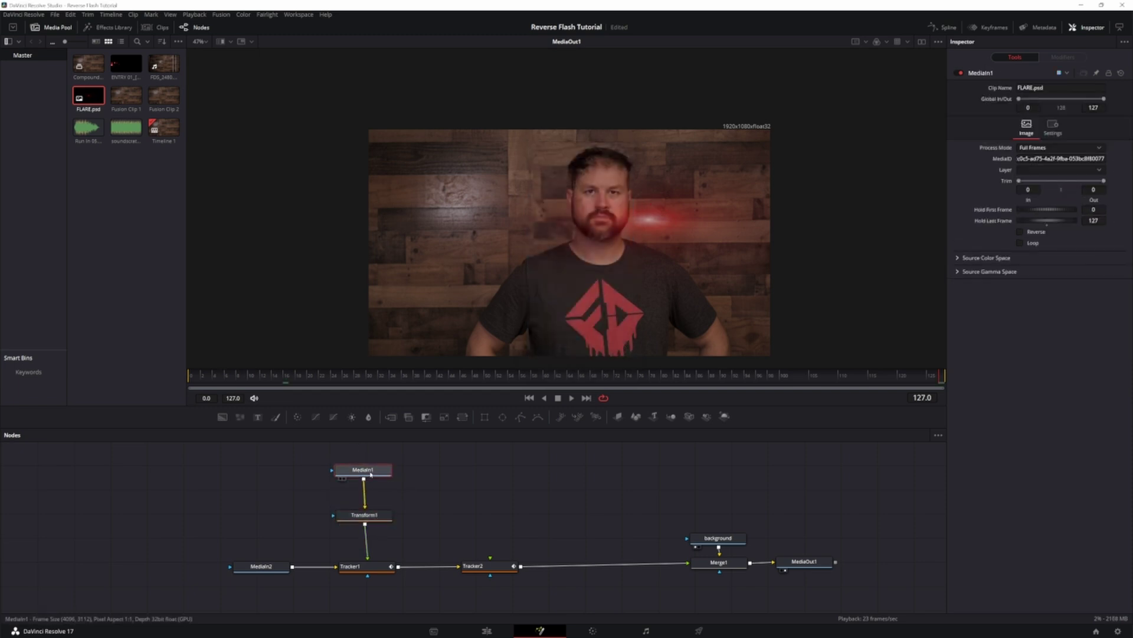
key(shift+space)
text(soft)
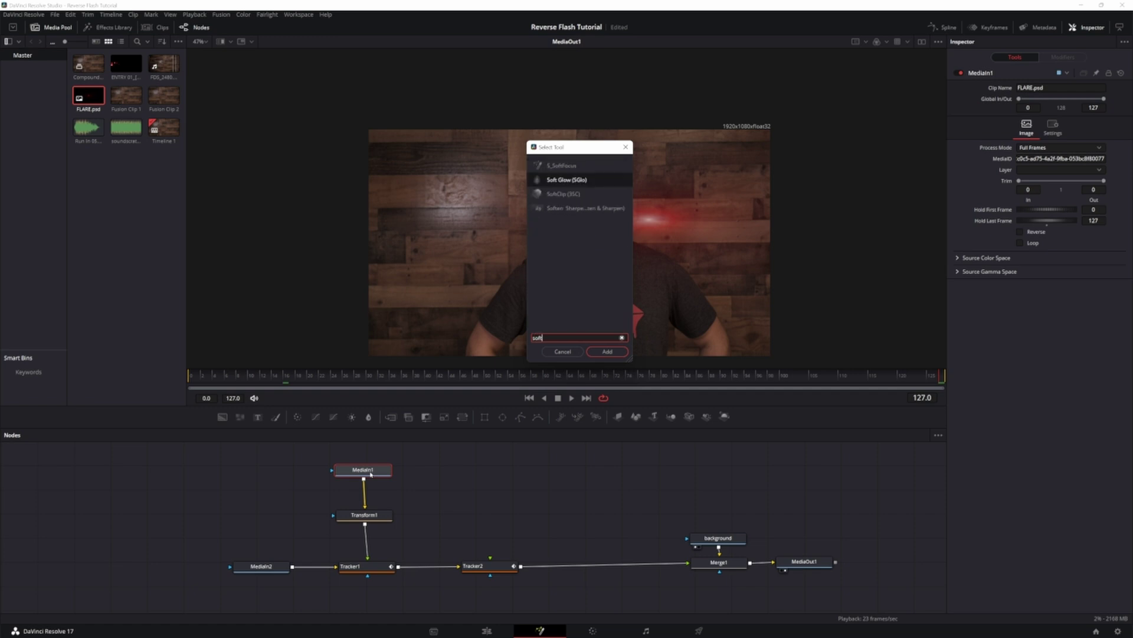
key(Return)
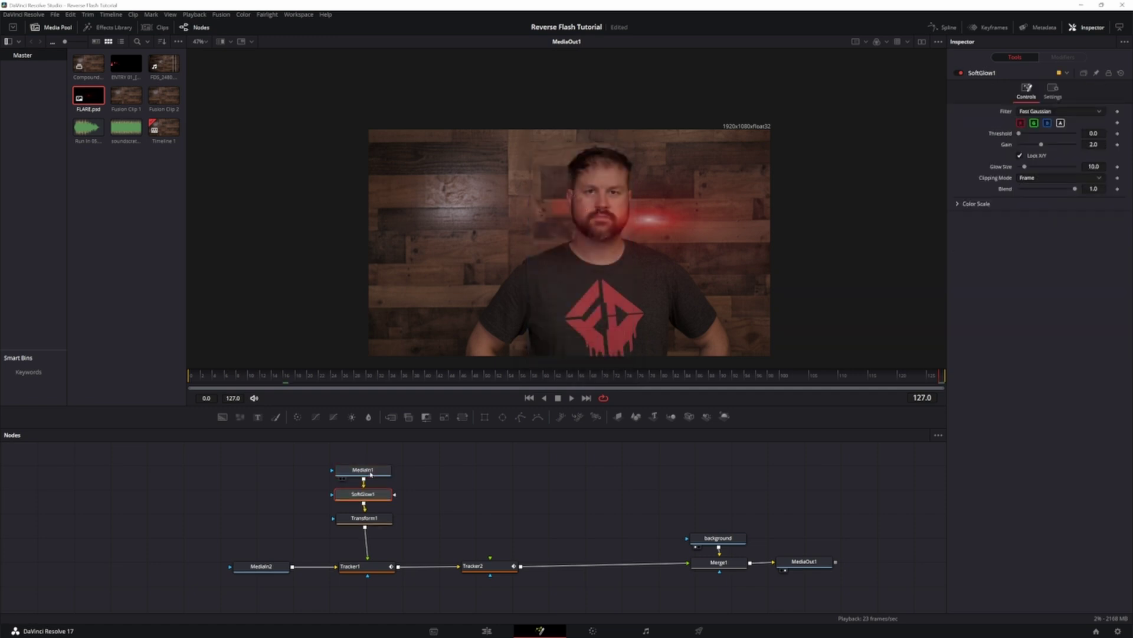
Step: Center Transform1's flare over the eyes on the forehead at size 0.859
click(364, 518)
drag(649, 212, 592, 188)
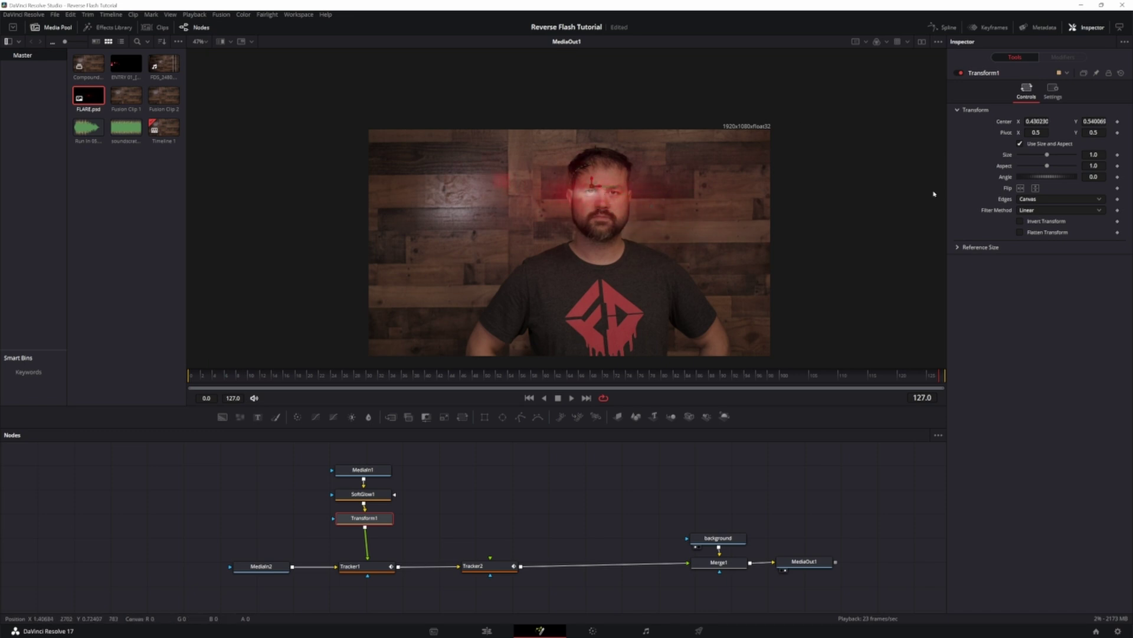
drag(1047, 155, 1043, 155)
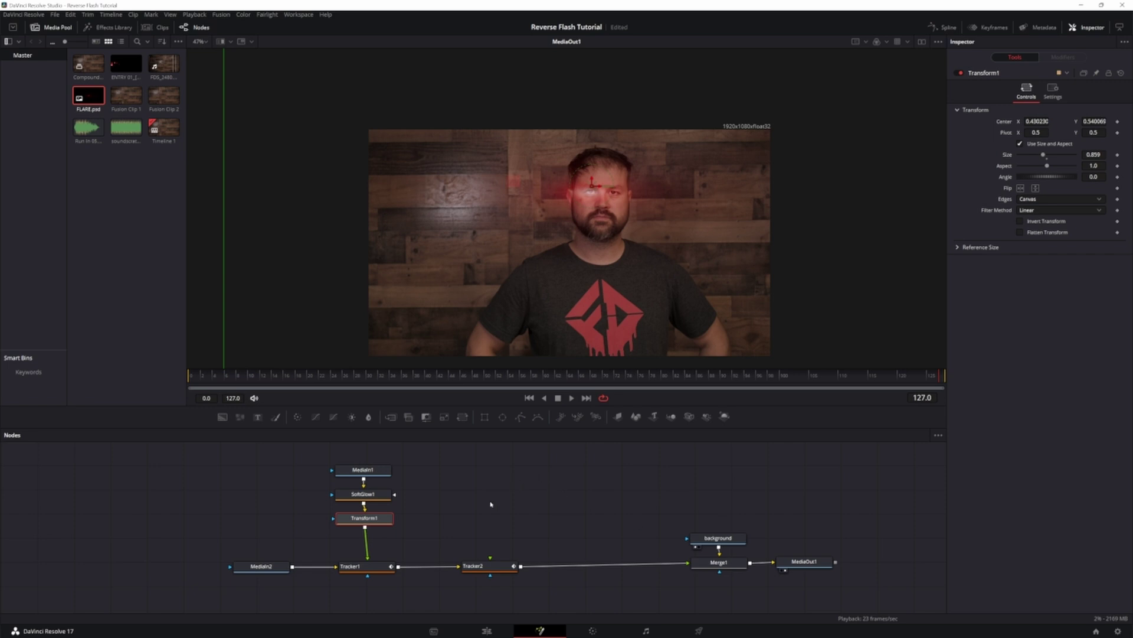
drag(364, 518, 364, 533)
Step: Set SoftGlow1's Threshold to 0.173 and Blend to 0.654
click(362, 494)
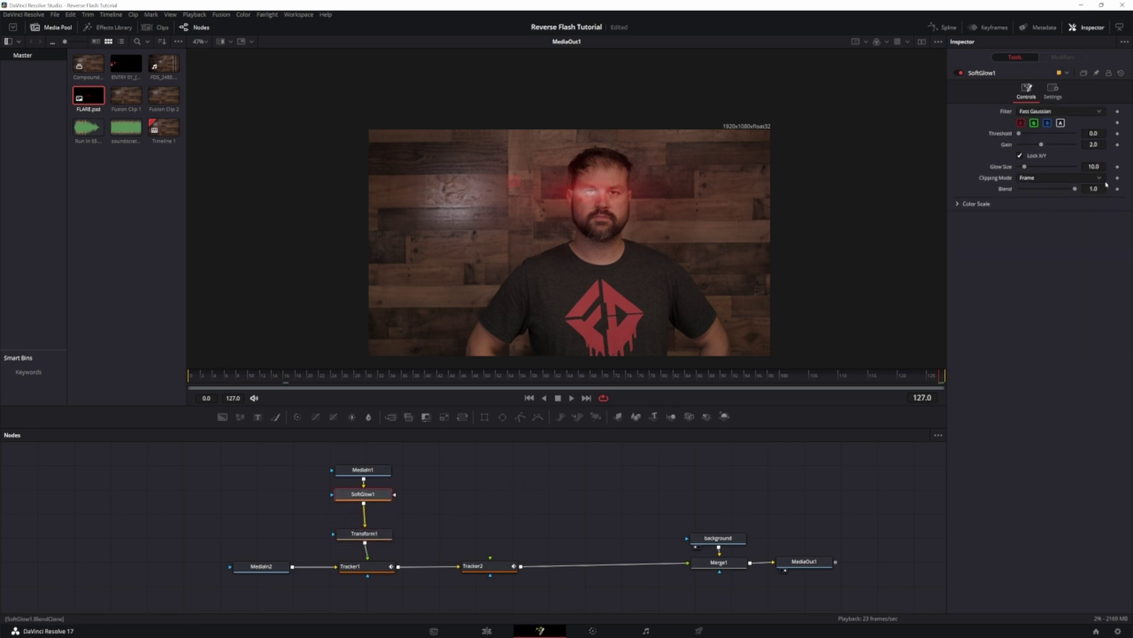
click(1094, 134)
key(BackSpace)
text(.173)
key(Tab)
key(Tab)
key(Tab)
key(BackSpace)
text(.654)
key(Tab)
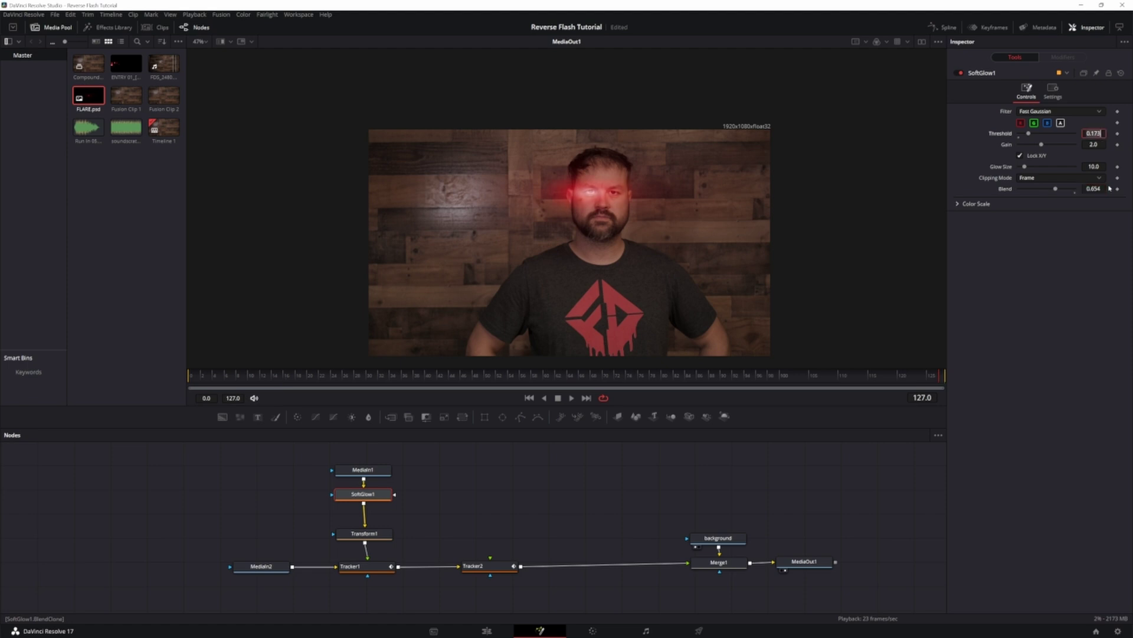
drag(380, 456, 391, 542)
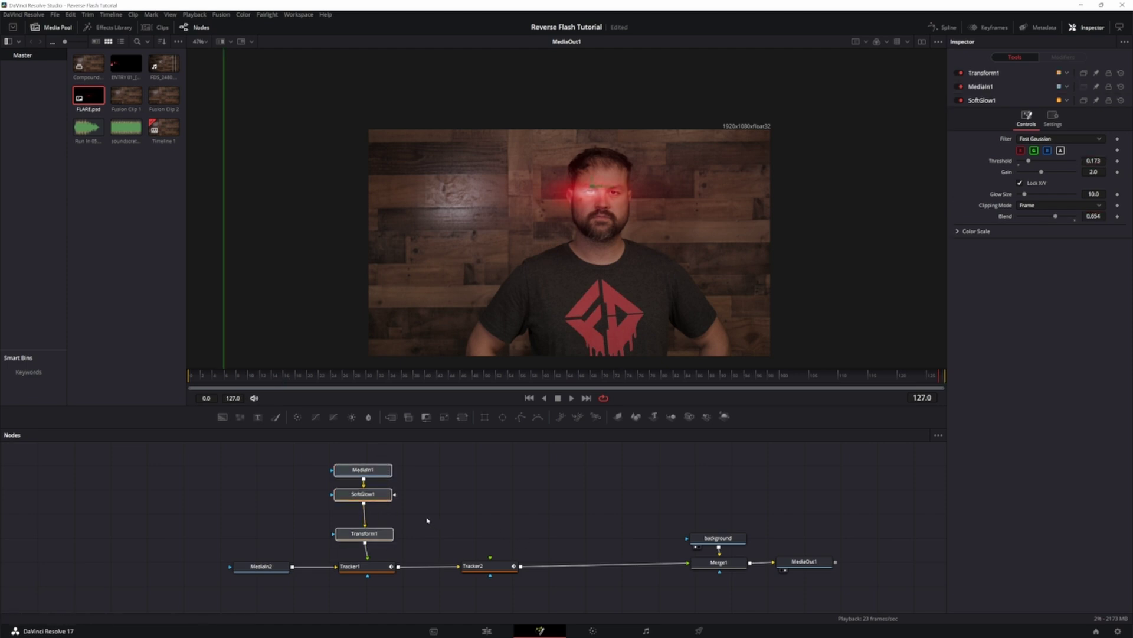
Step: Paste a copy of the flare, glow and transform chain, feed it into Tracker2, place it on the other eye
key(ctrl+c)
key(ctrl+v)
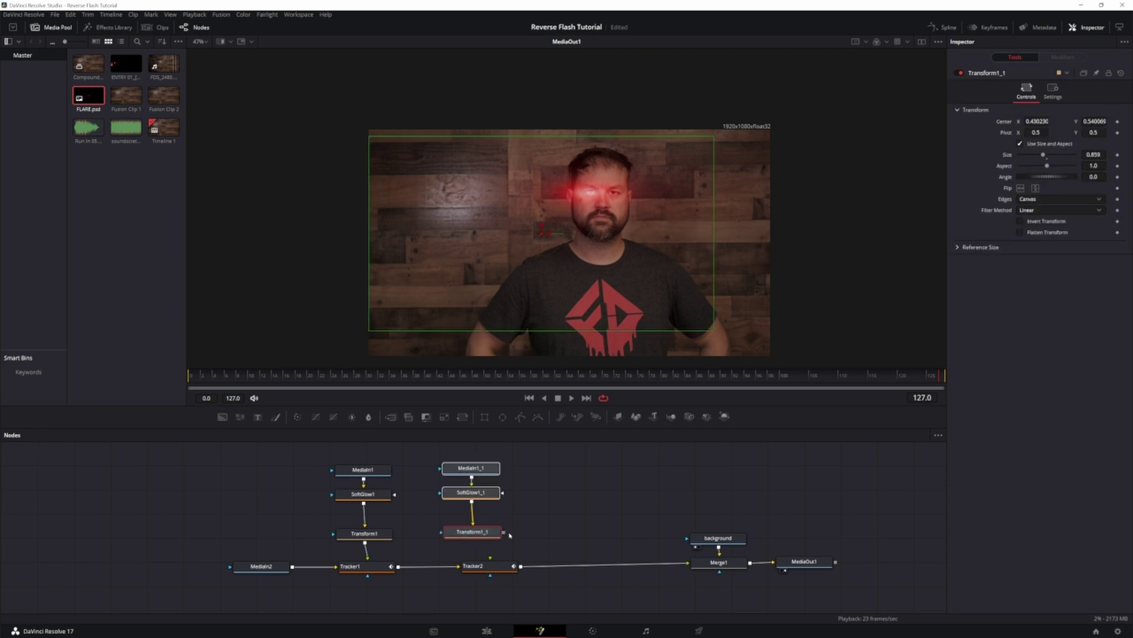
drag(504, 533, 493, 568)
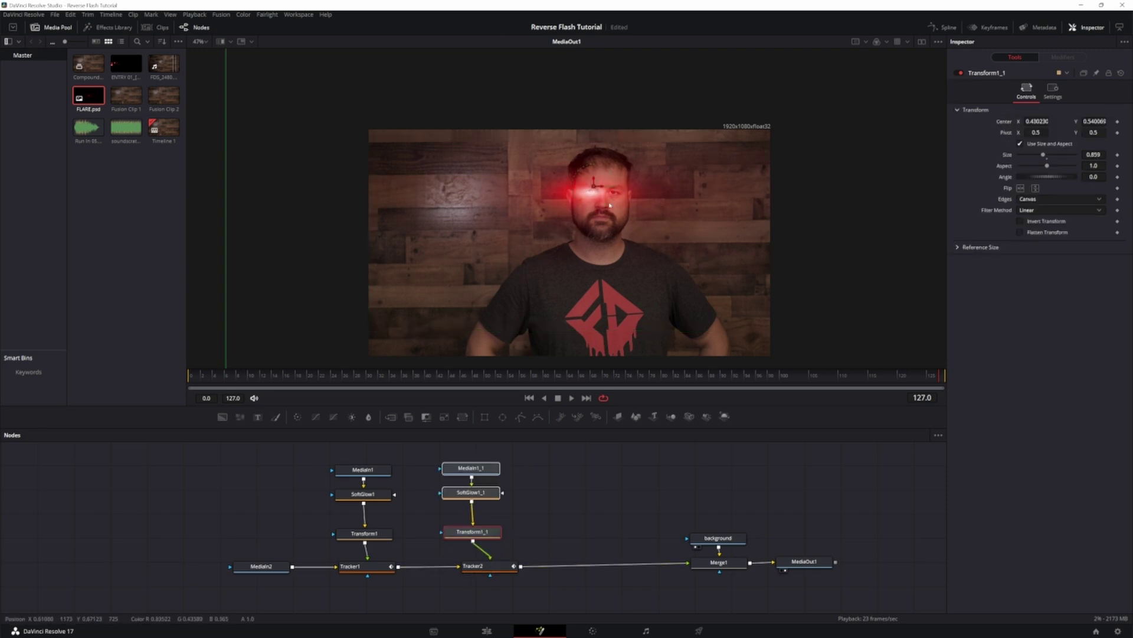
drag(607, 187, 615, 189)
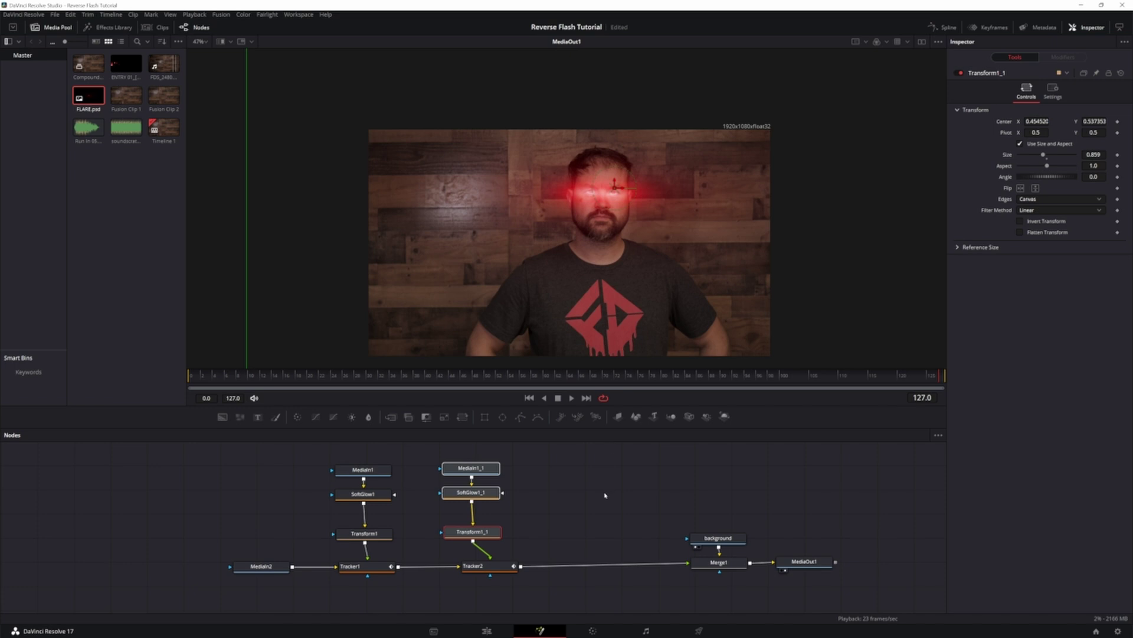
Step: Play back to check both glowing eyes, then return to frame 25
click(603, 463)
key(space)
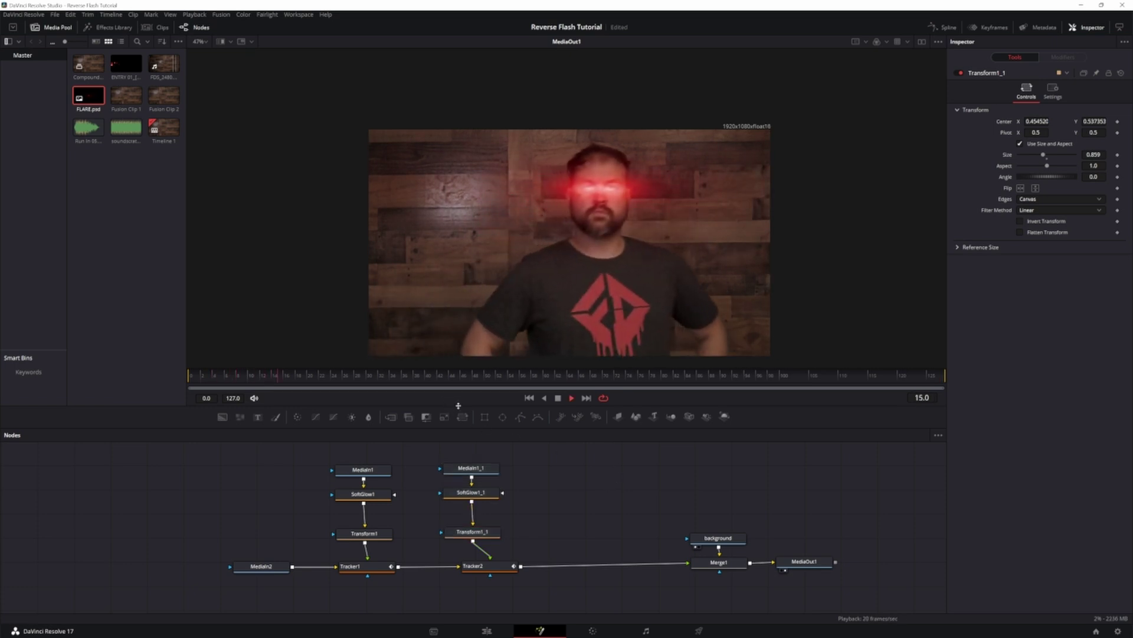
key(space)
drag(408, 377, 334, 376)
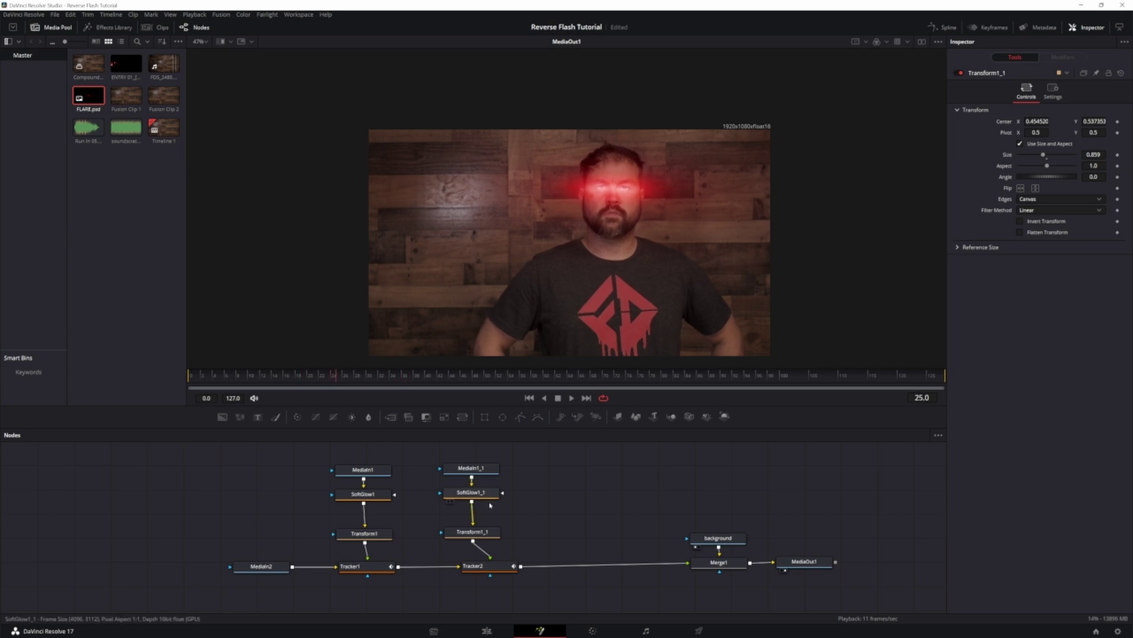
Step: Shift background, Merge1 and MediaOut1 right and insert a Box Blur node after Tracker2
drag(643, 488, 857, 592)
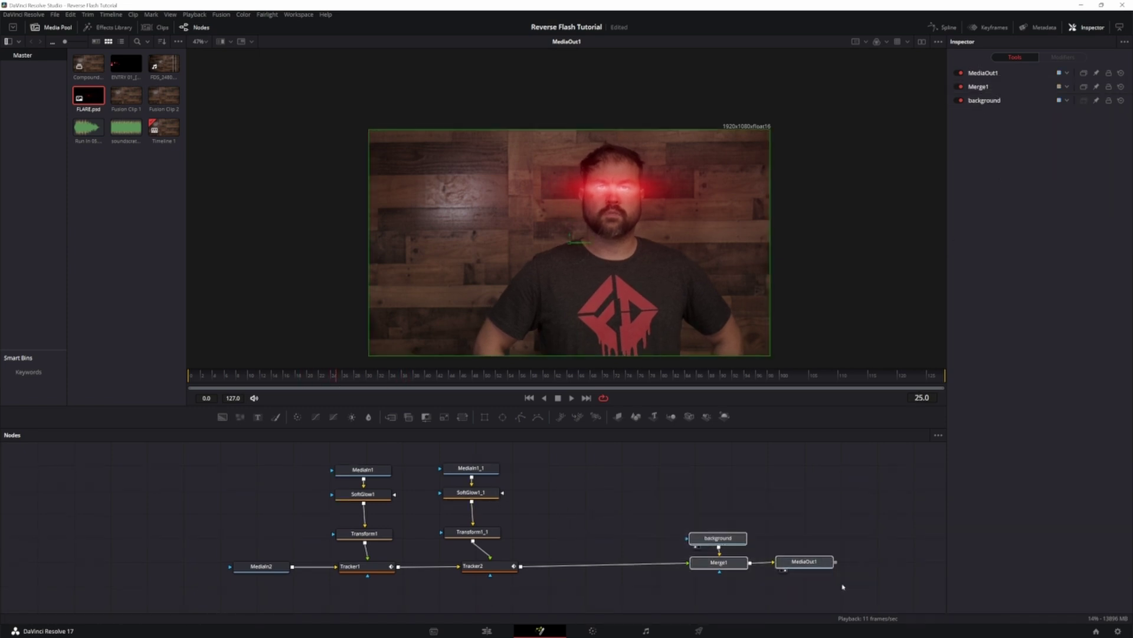
drag(718, 562, 785, 562)
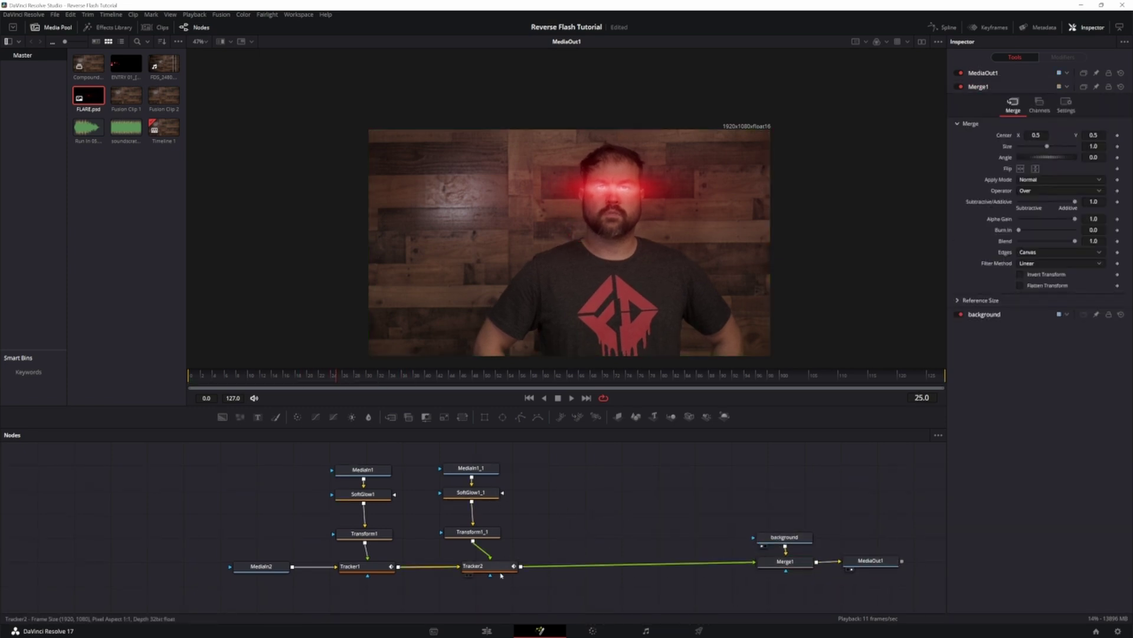
click(499, 569)
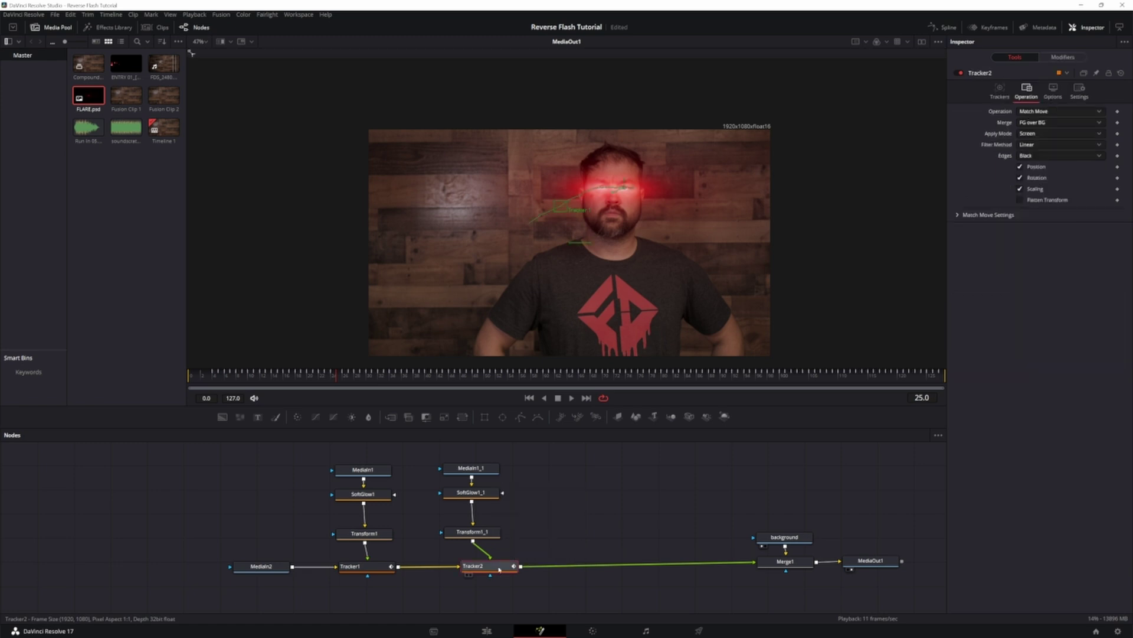
key(shift+space)
text(soft)
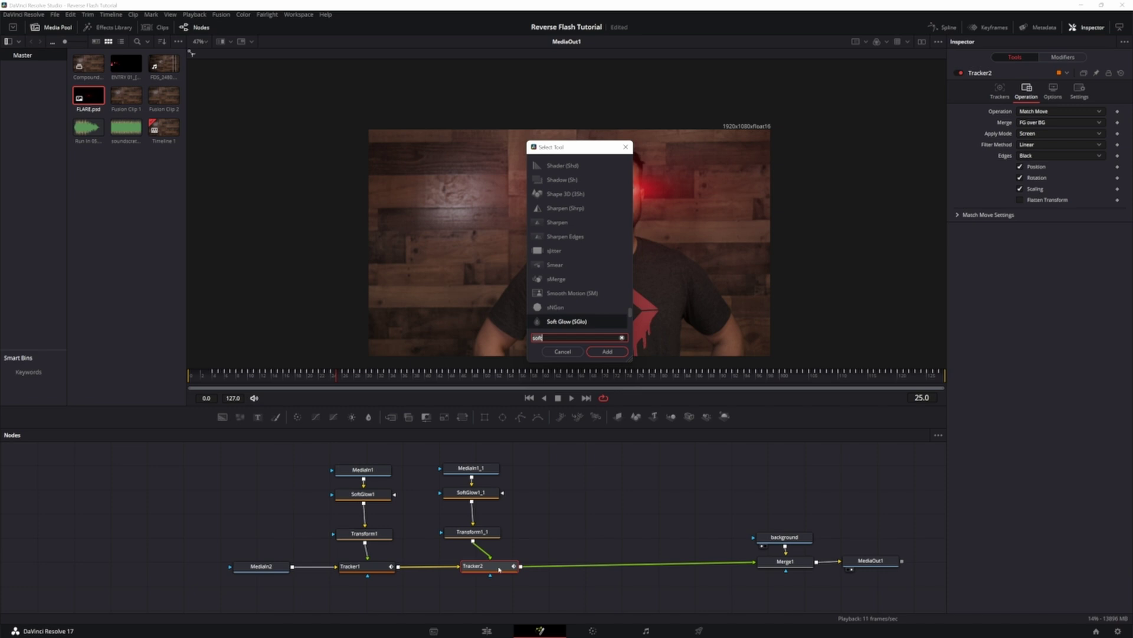
key(BackSpace)
key(BackSpace)
key(BackSpace)
key(BackSpace)
text(box)
key(Return)
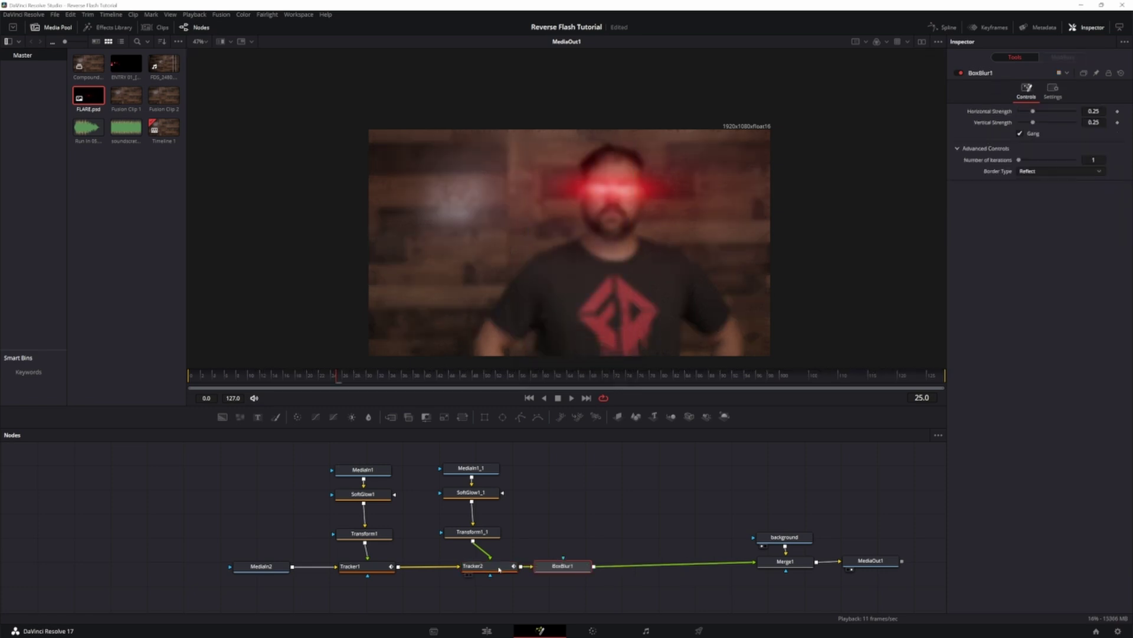
drag(571, 568, 636, 557)
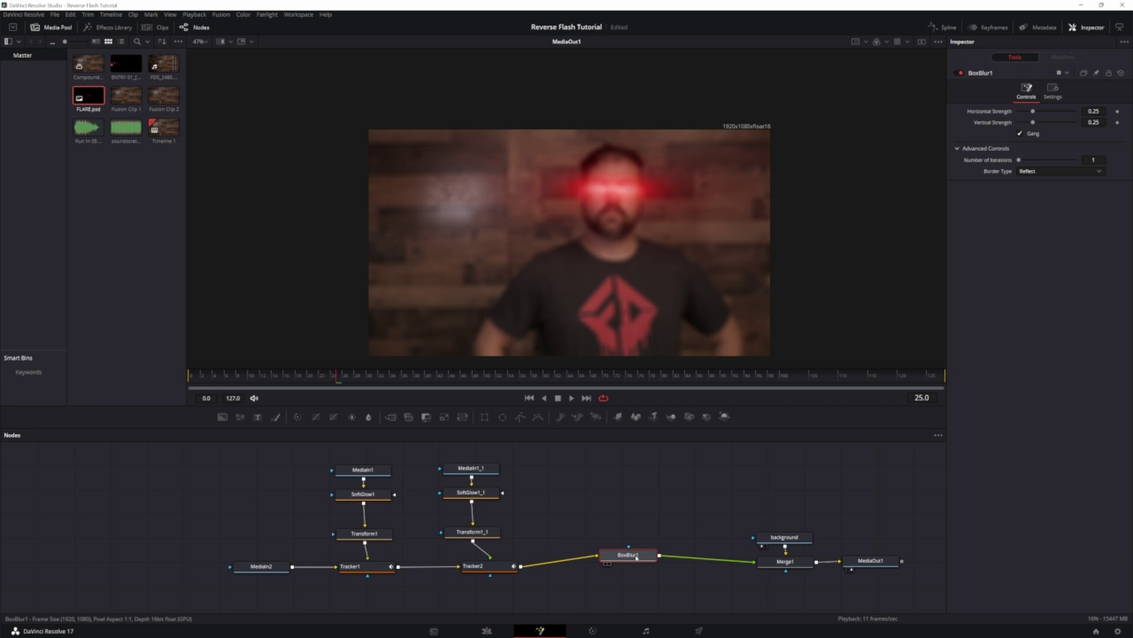
Step: Add a Polygon mask to BoxBlur1 and place points along the shoulders and lower body
click(521, 416)
click(515, 269)
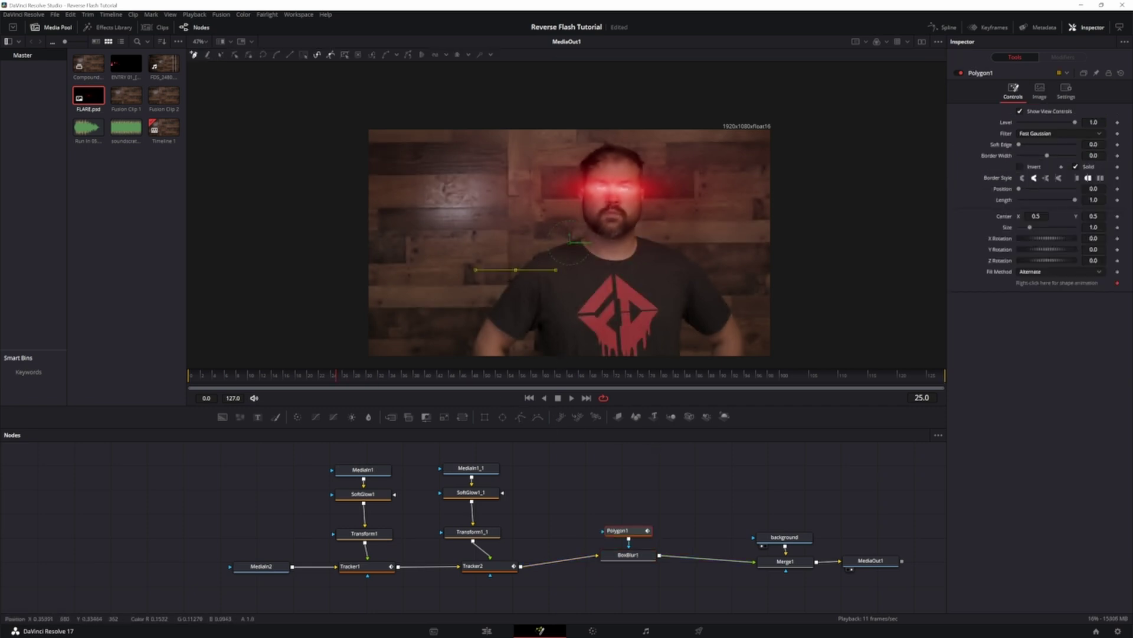
click(485, 310)
scroll(479, 331, down, 3)
click(483, 297)
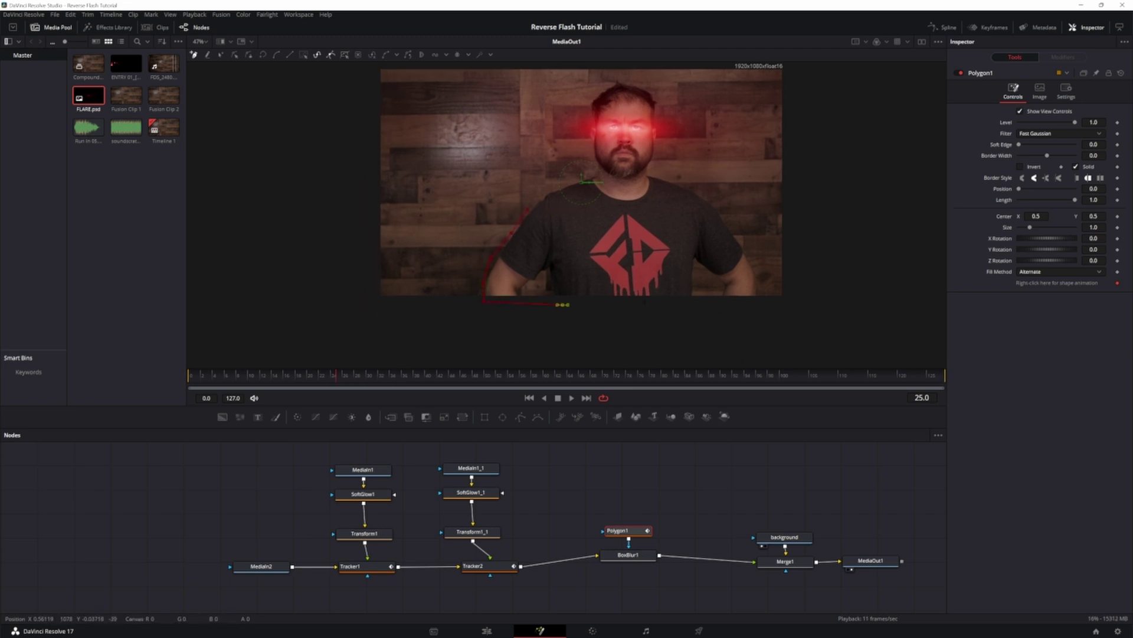
click(757, 301)
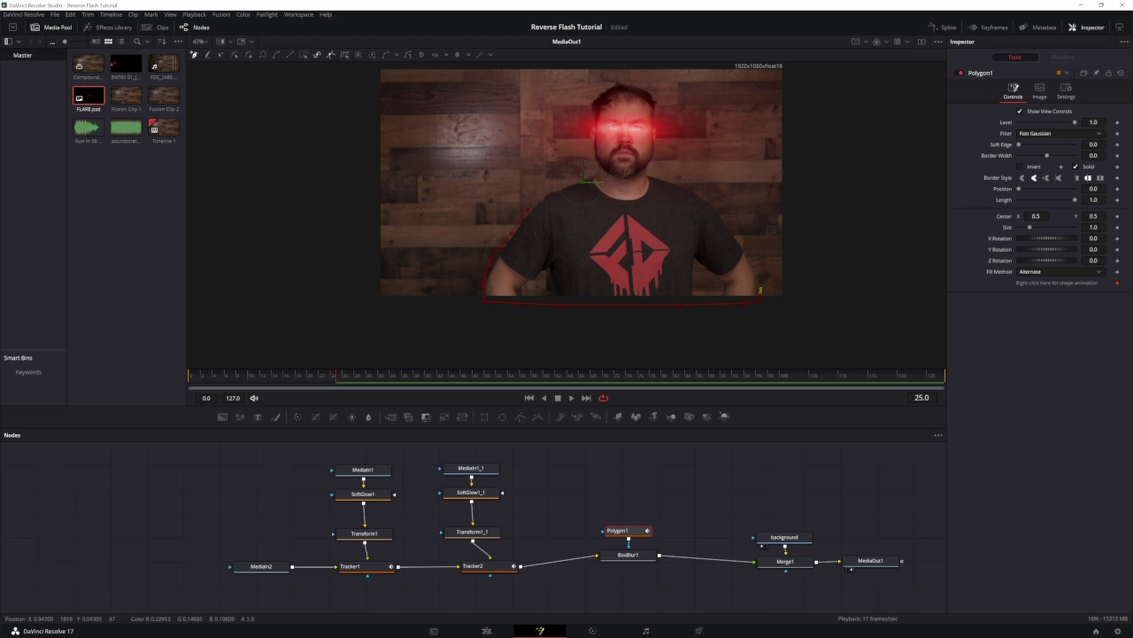
click(748, 252)
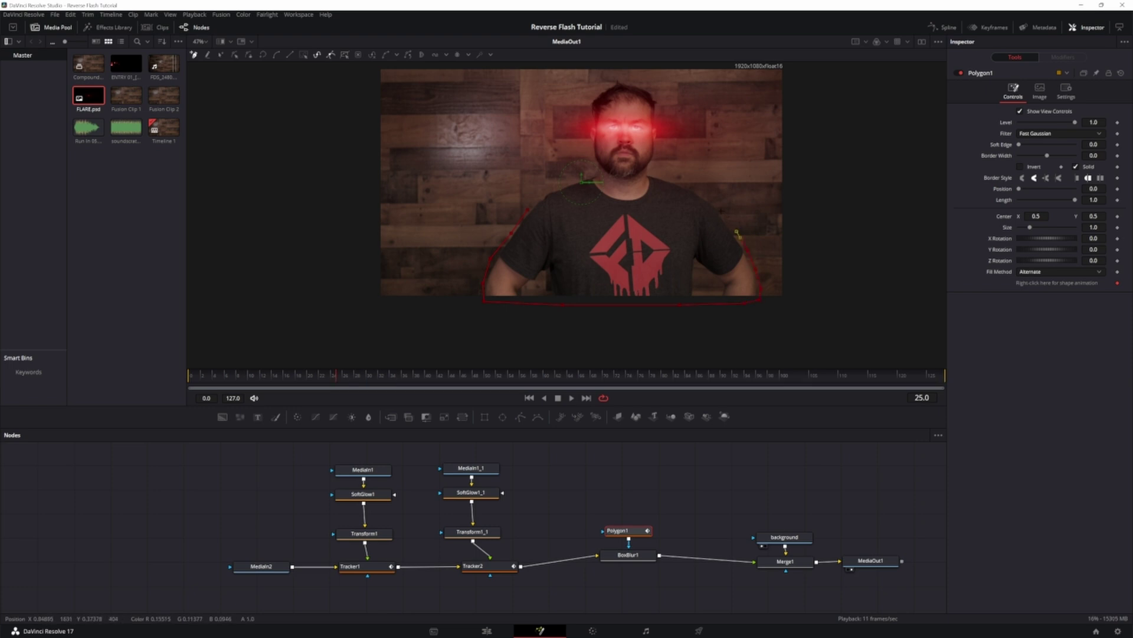
Step: Trace the mask around the neck and head, close it at the shoulder, and keyframe its Center
click(654, 171)
click(657, 155)
click(658, 121)
click(636, 82)
click(612, 81)
click(594, 92)
click(591, 121)
click(591, 155)
click(595, 171)
click(550, 192)
click(527, 210)
scroll(671, 463, up, 1)
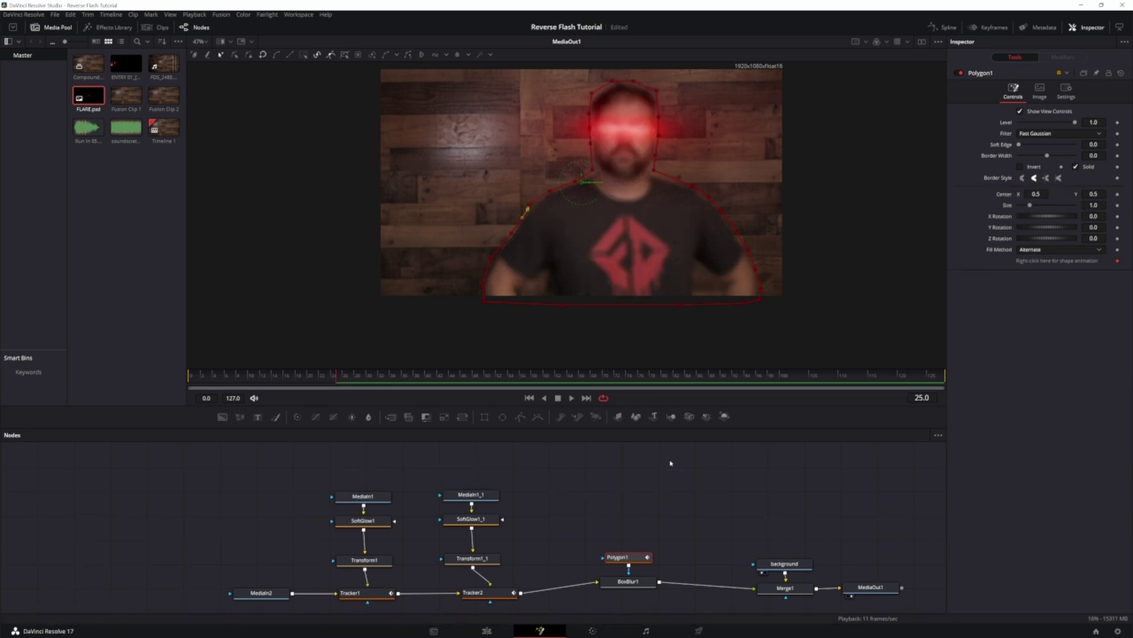
click(1118, 195)
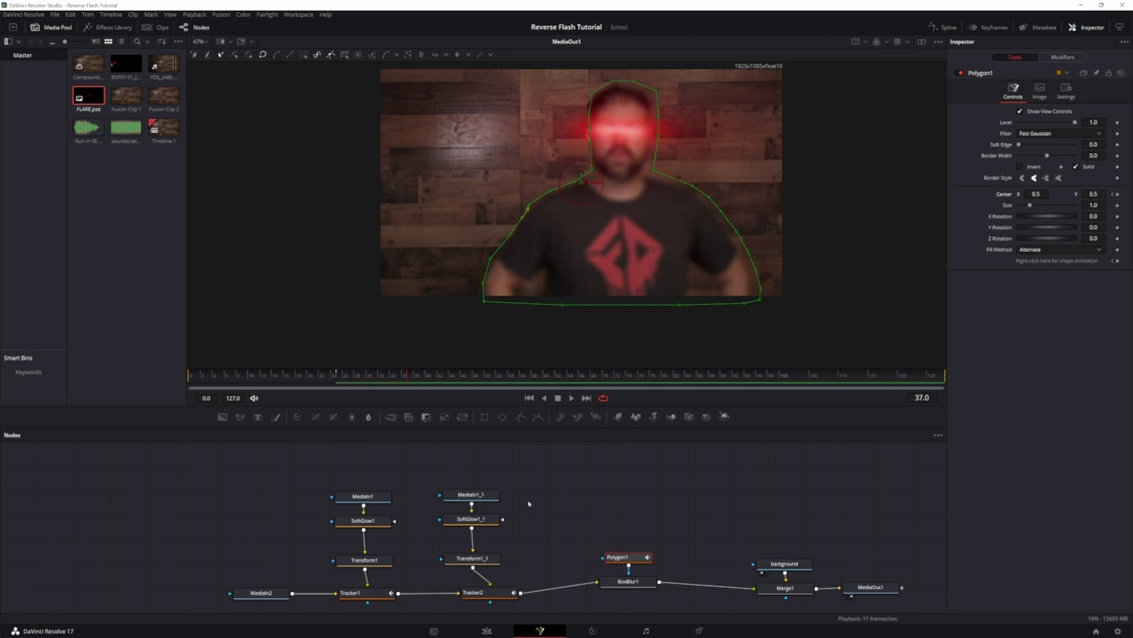
Step: Shift the polygon mask frame by frame so it follows the man moving left
drag(581, 182, 579, 183)
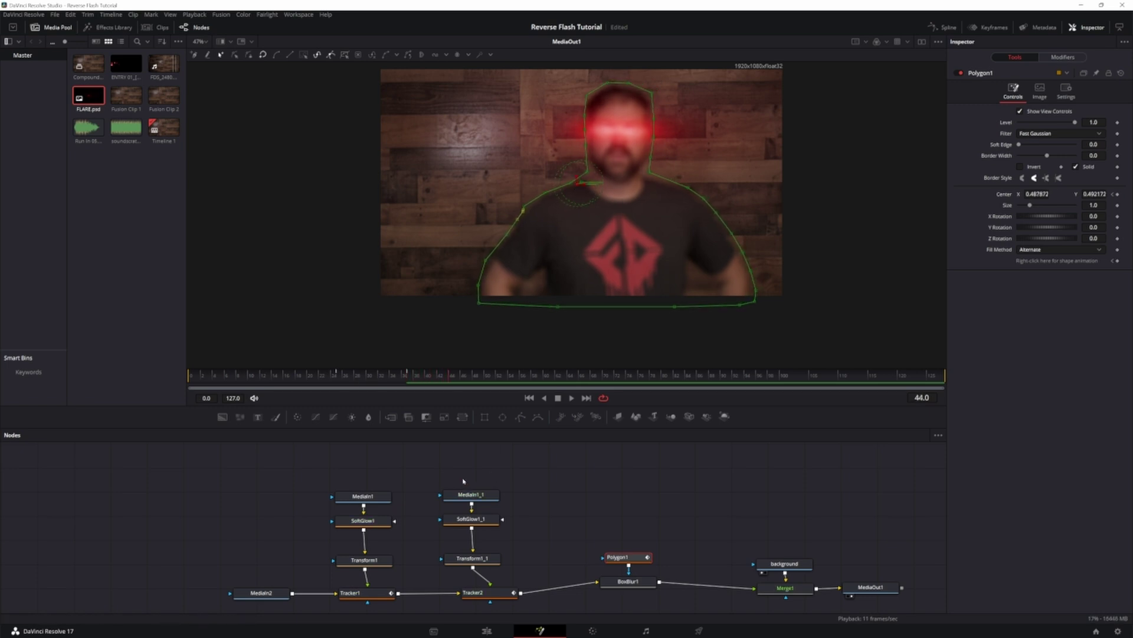
drag(576, 183, 572, 186)
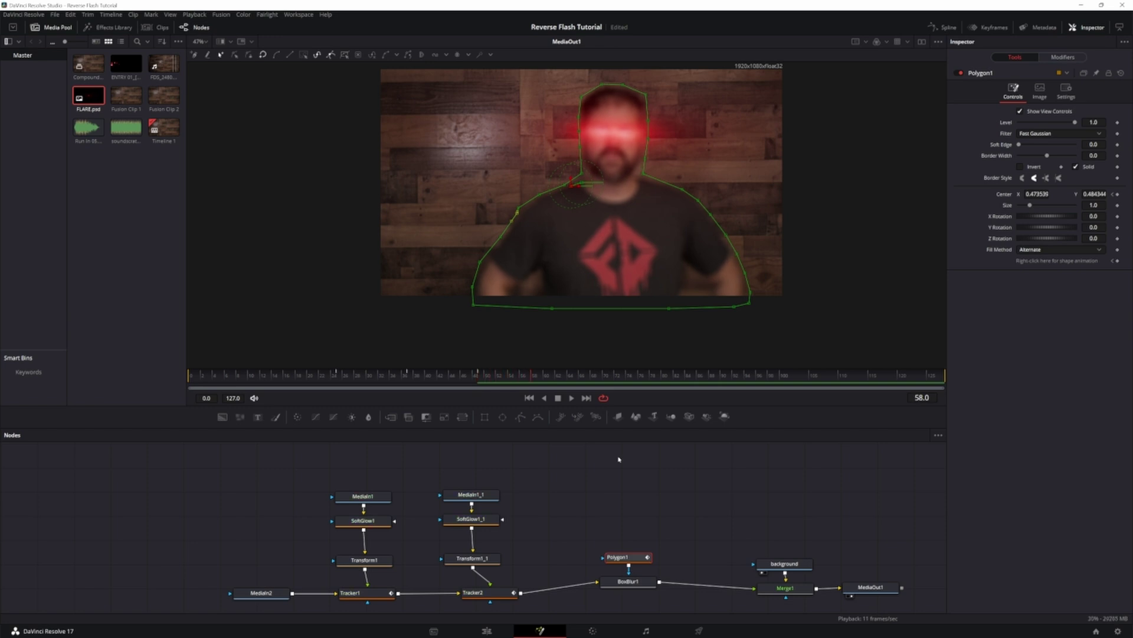
drag(575, 189, 573, 191)
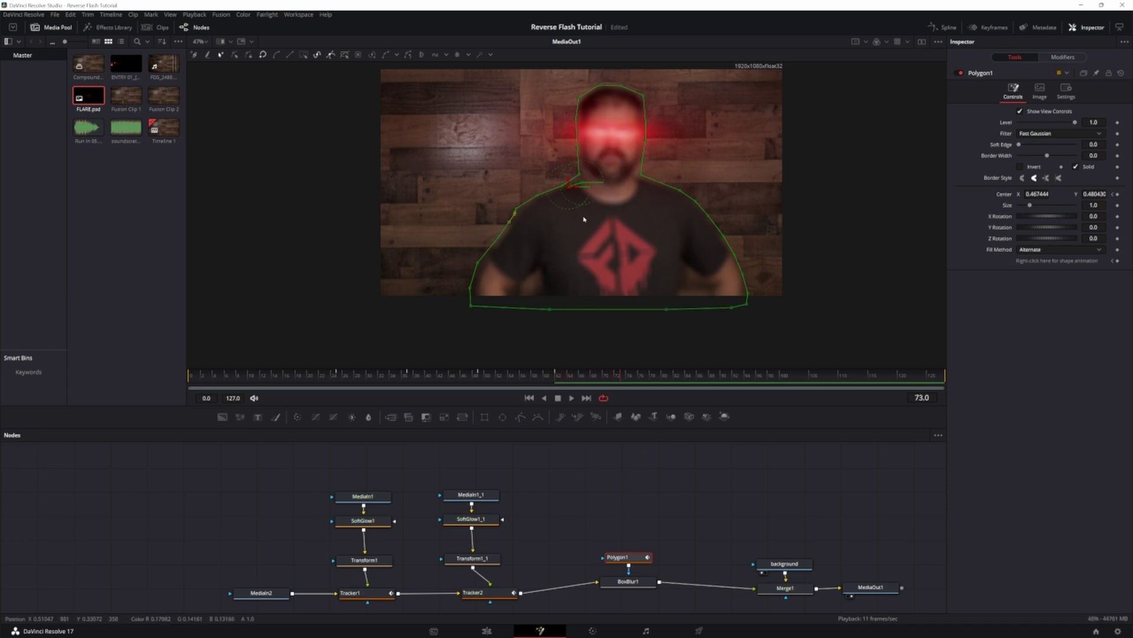
drag(570, 190, 568, 190)
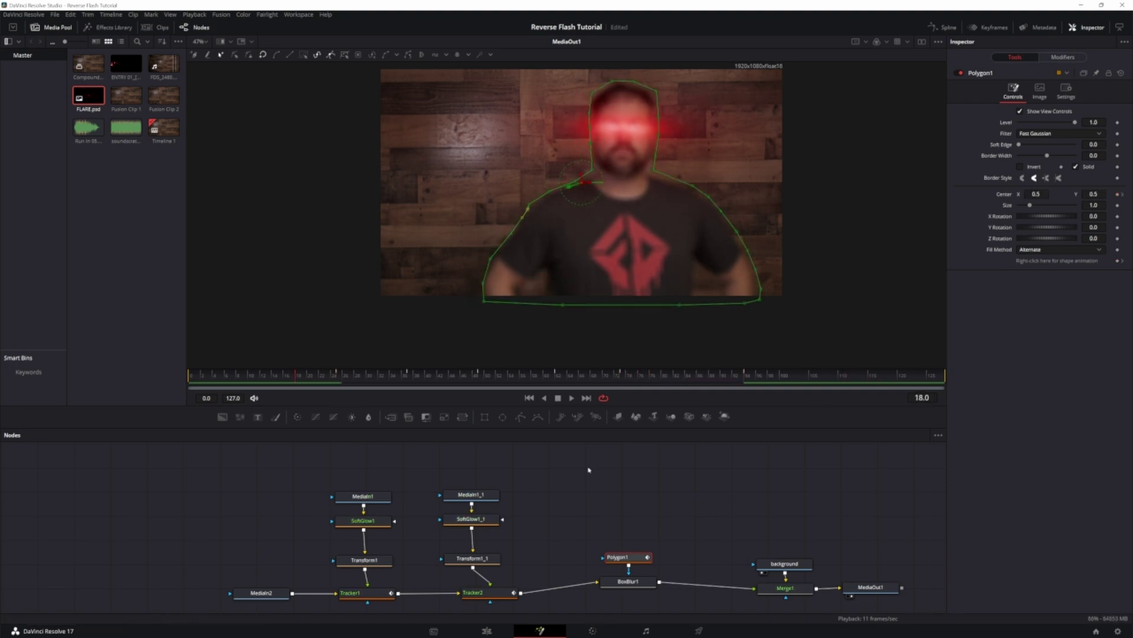
drag(559, 185, 531, 185)
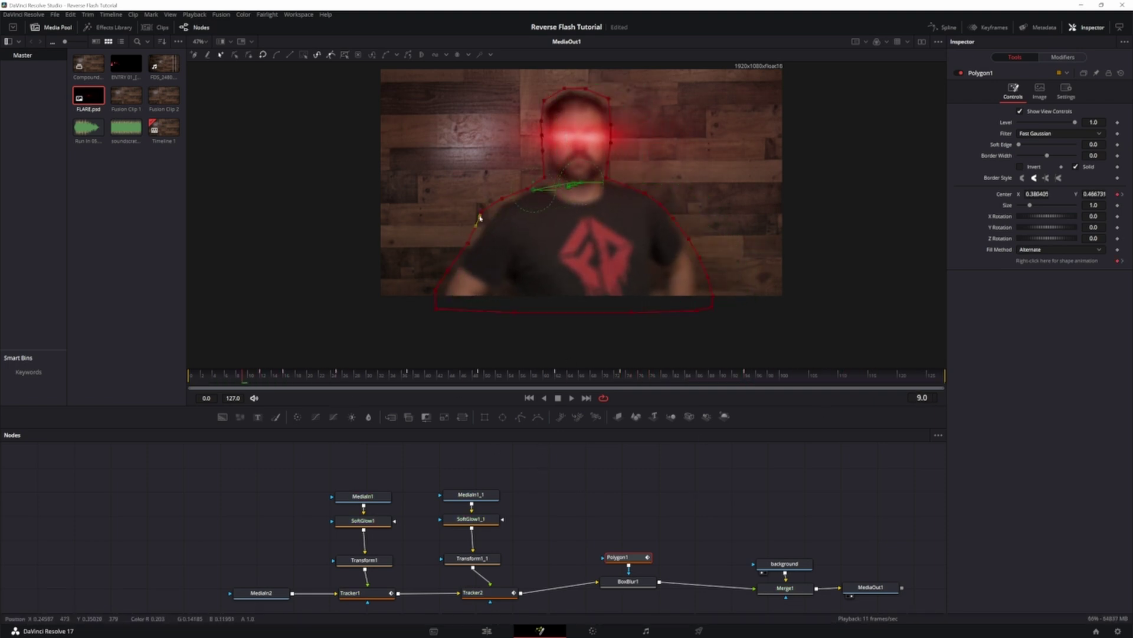
Step: Step back a few frames, play the animated mask, and select the mask and blur nodes
key(Left)
key(Left)
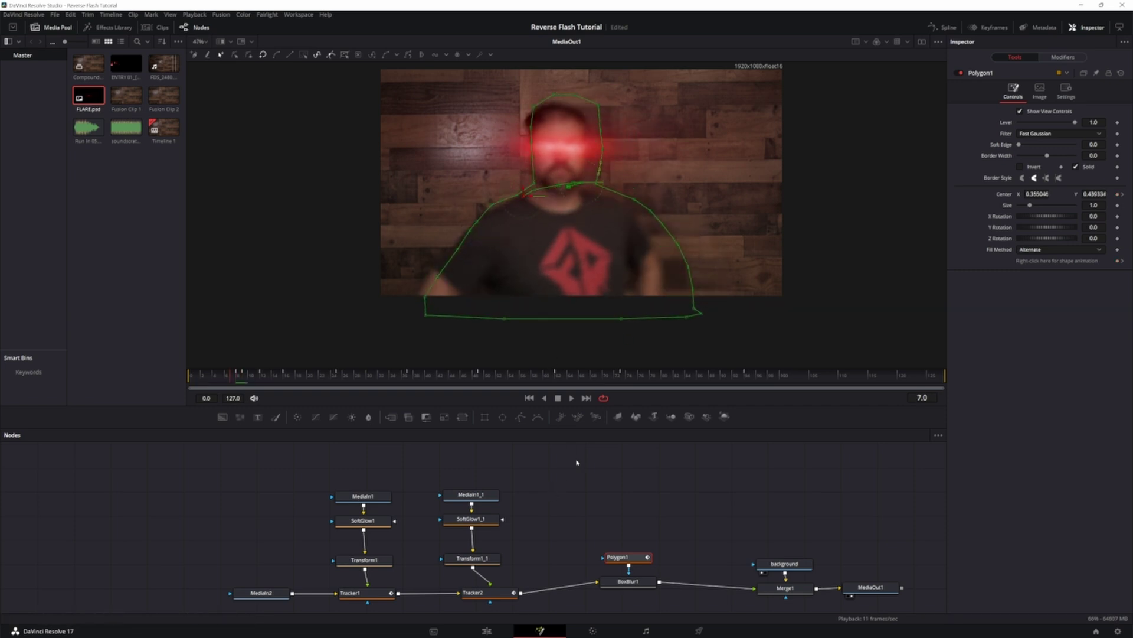
key(Left)
key(Left)
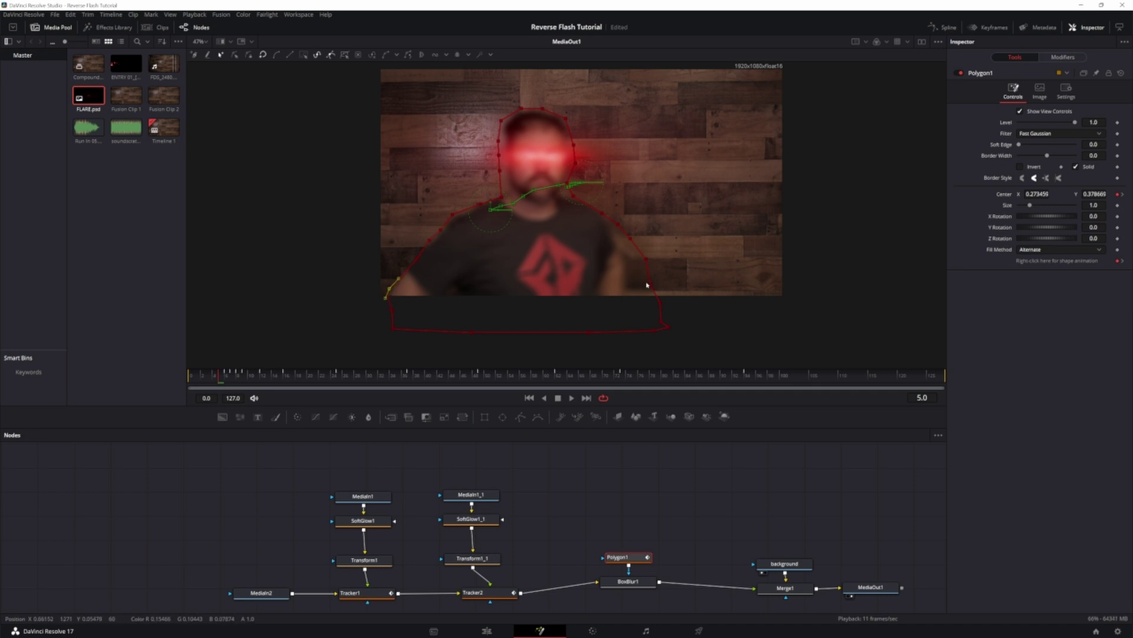
key(Left)
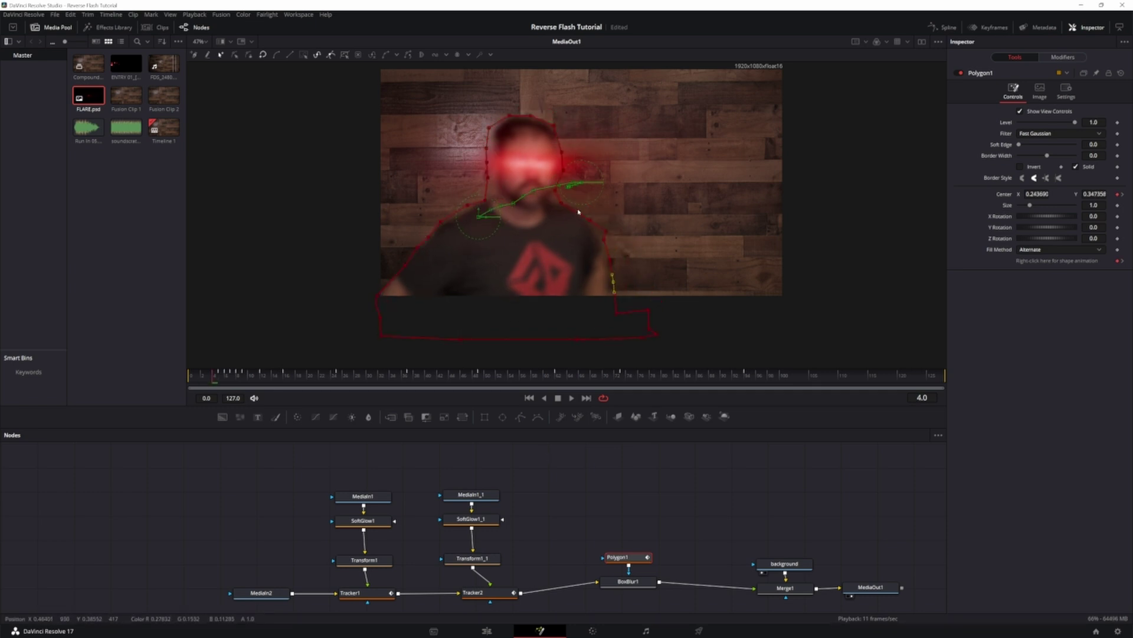
key(space)
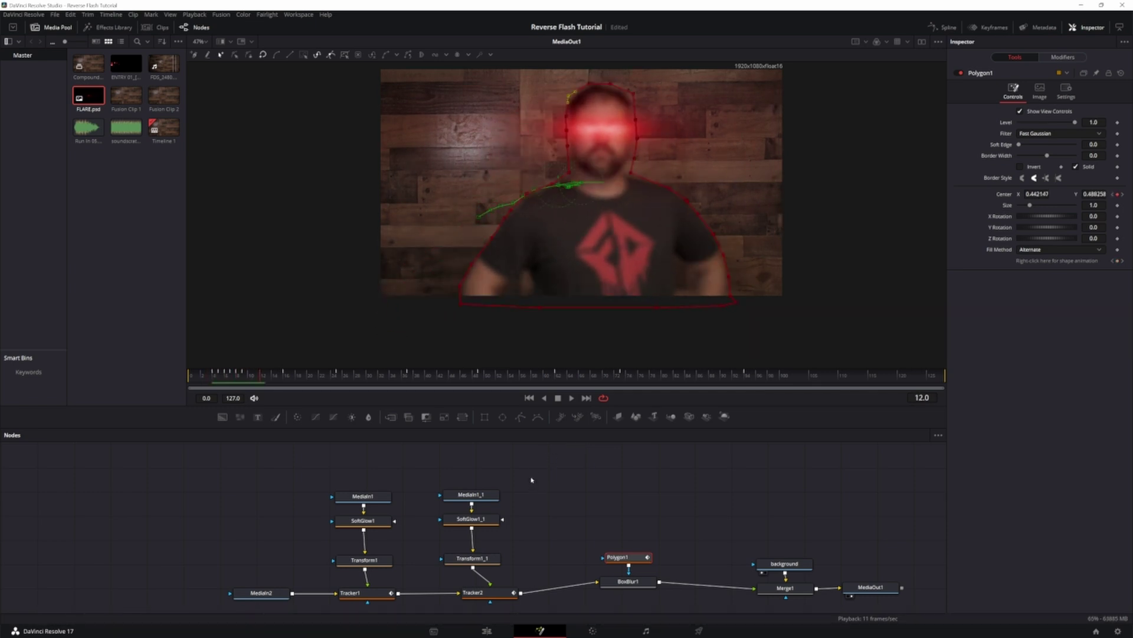
drag(653, 520, 603, 589)
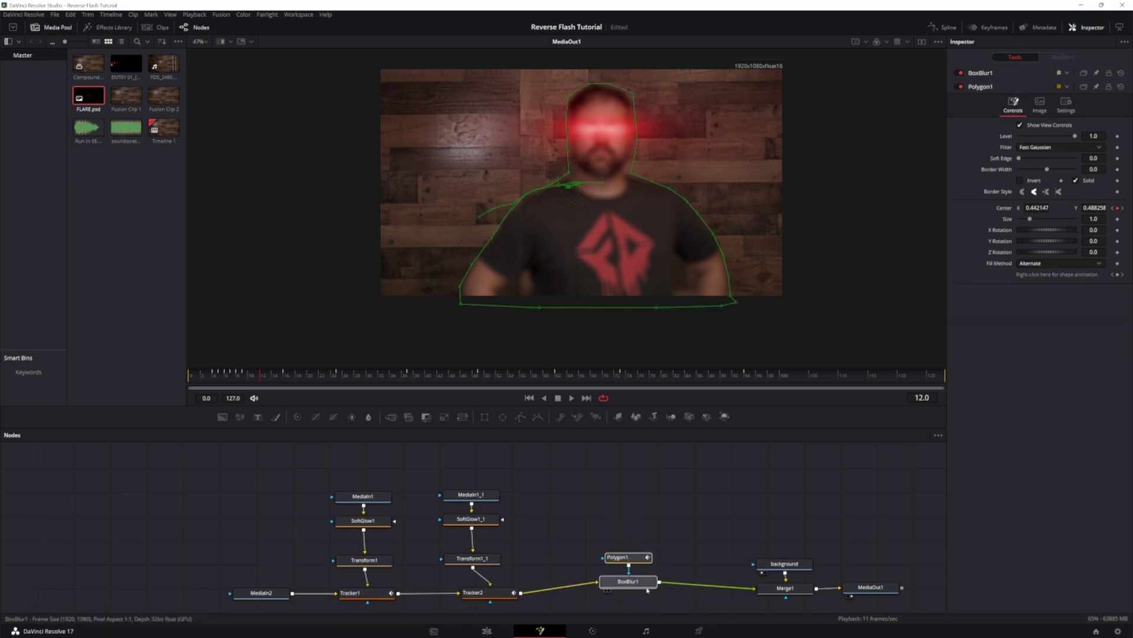
Step: Select the Polygon1 node, briefly checking BoxBlur1's settings along the way
click(613, 508)
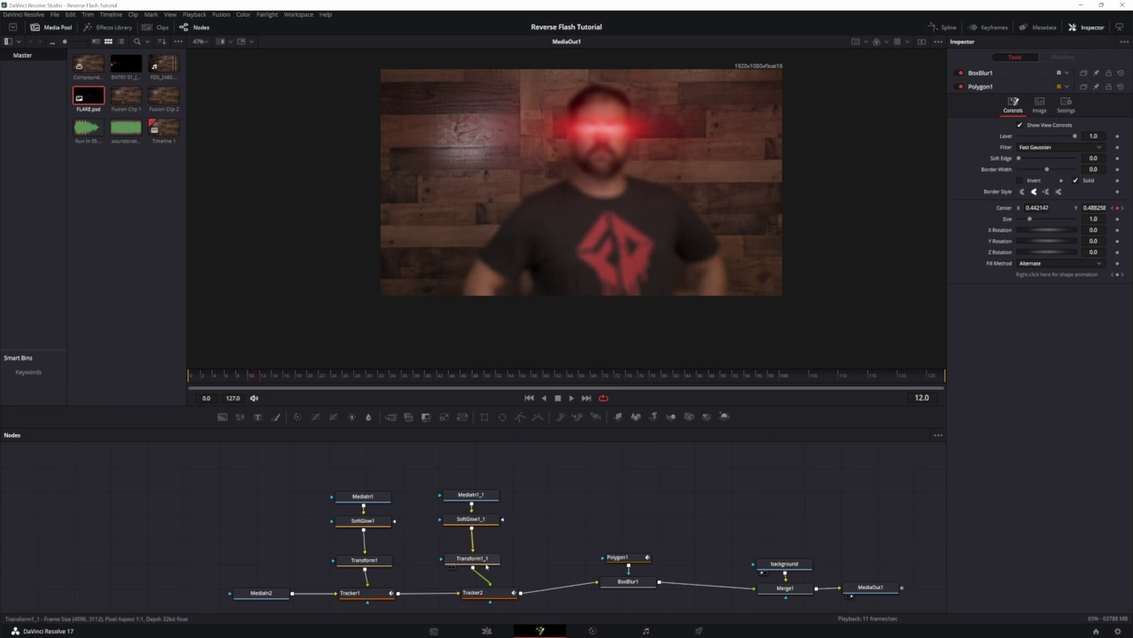
scroll(460, 490, down, 2)
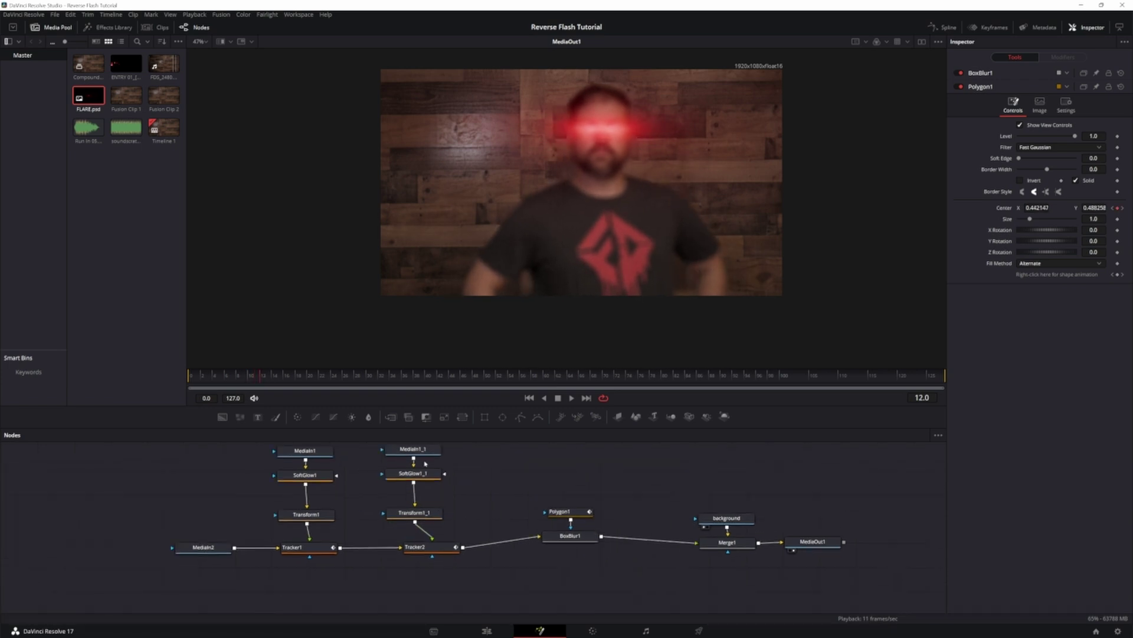
scroll(457, 479, right, 3)
click(495, 539)
click(517, 579)
click(509, 539)
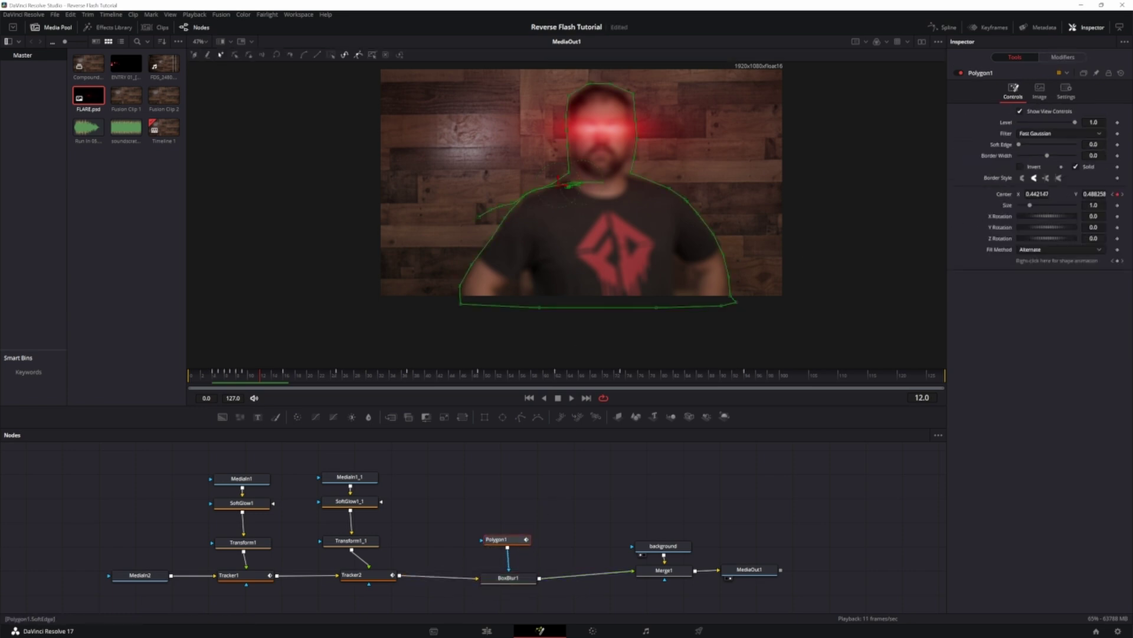
Step: Set Polygon1's Soft Edge to about 0.0089 and preview the feathered blur edge
drag(1018, 144, 1020, 144)
text(0.008)
key(Return)
click(777, 477)
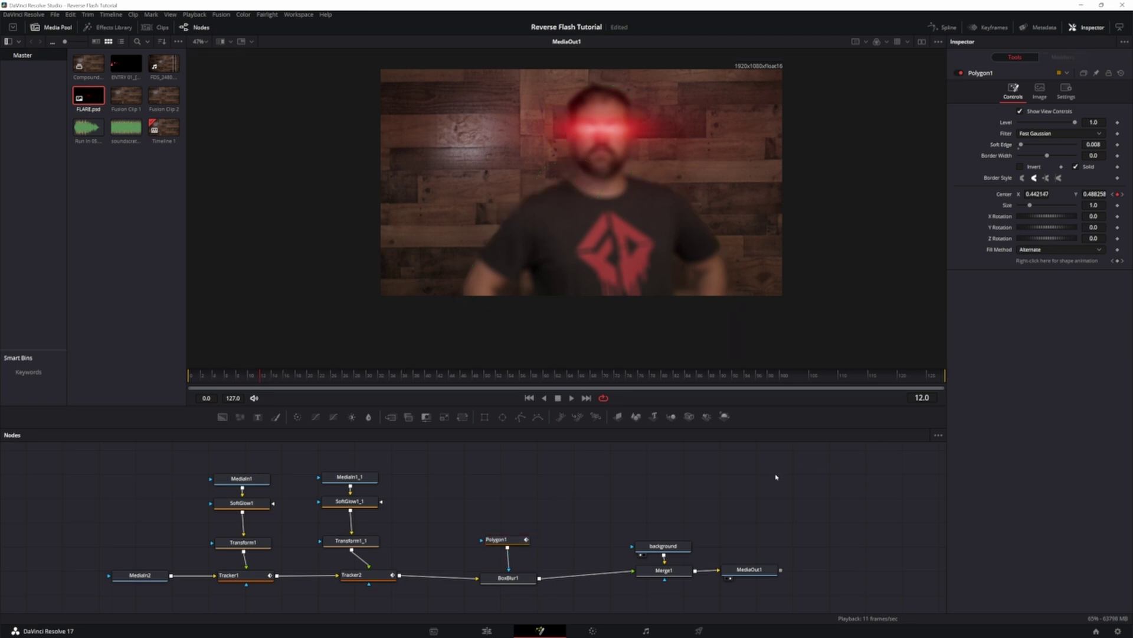
click(502, 539)
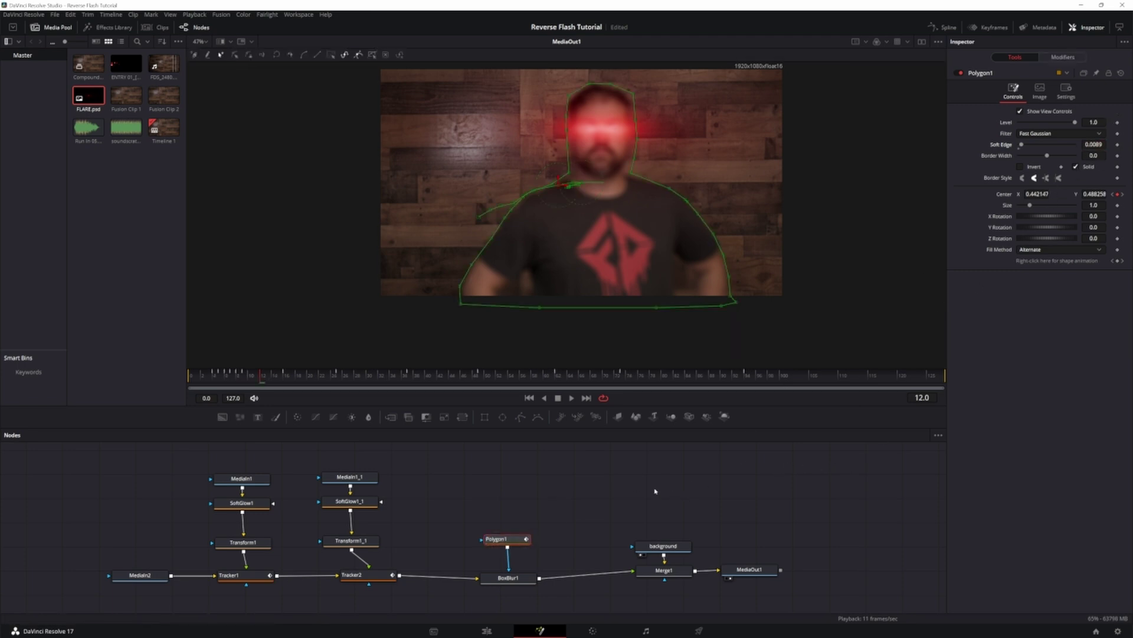
click(640, 503)
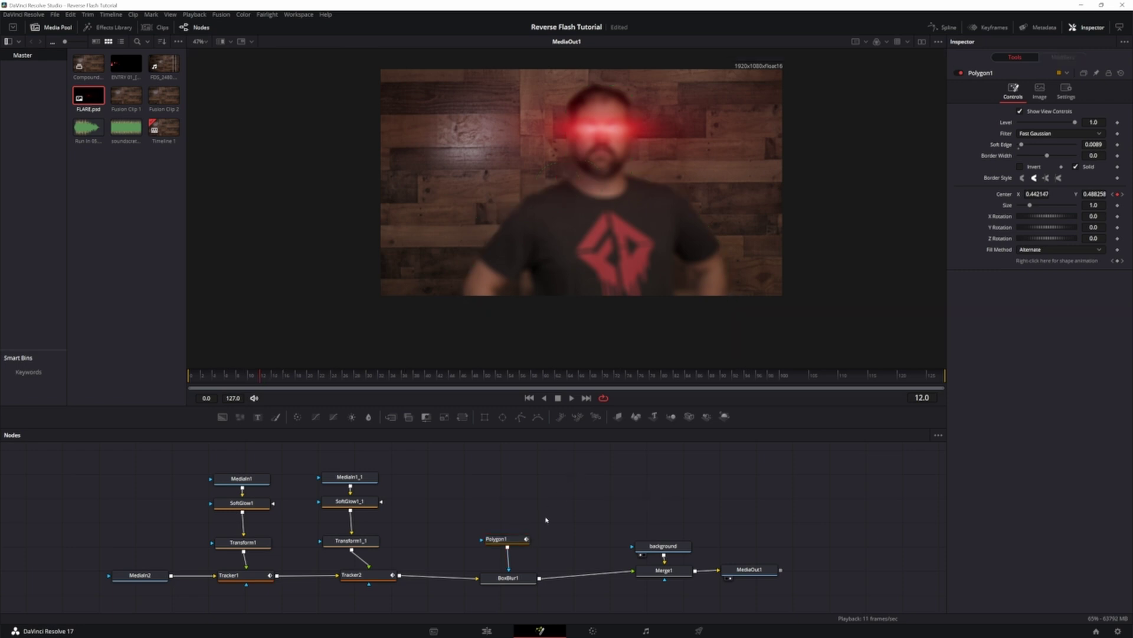
scroll(543, 465, down, 1)
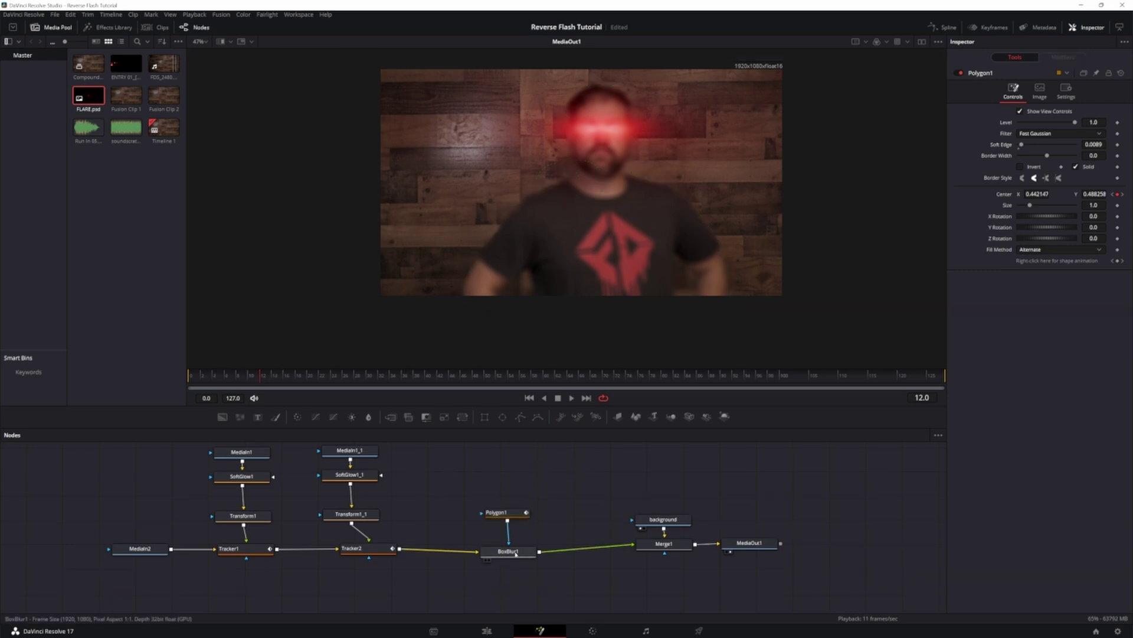
Step: In BoxBlur1, set Vertical Strength to 0 and raise Iterations to 6
click(510, 557)
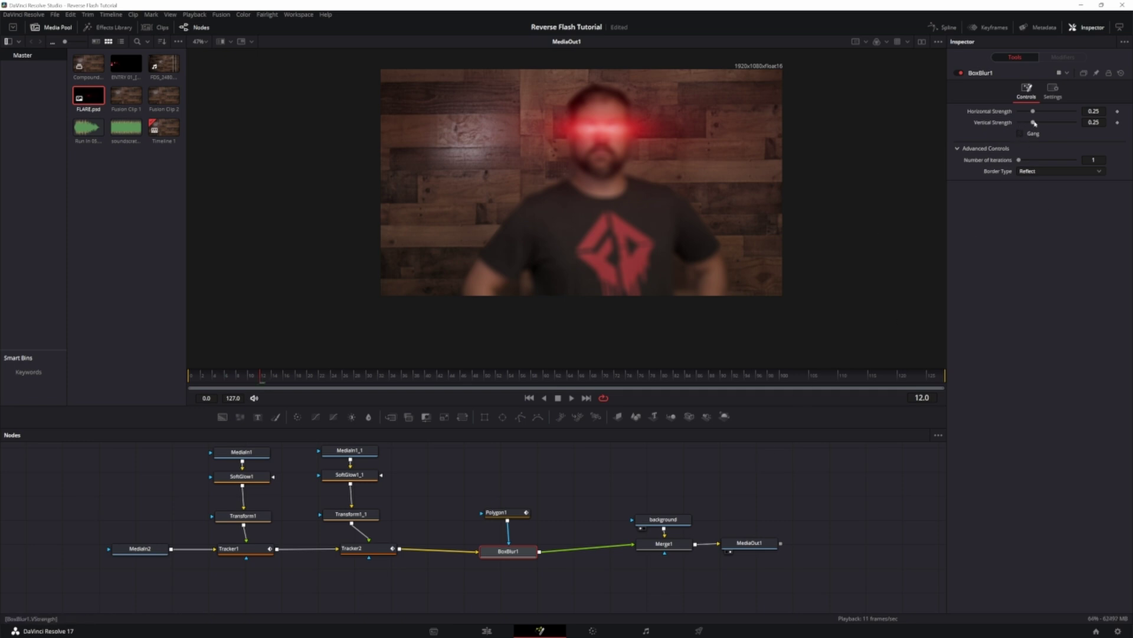
drag(1034, 123, 1015, 123)
drag(1019, 160, 1070, 165)
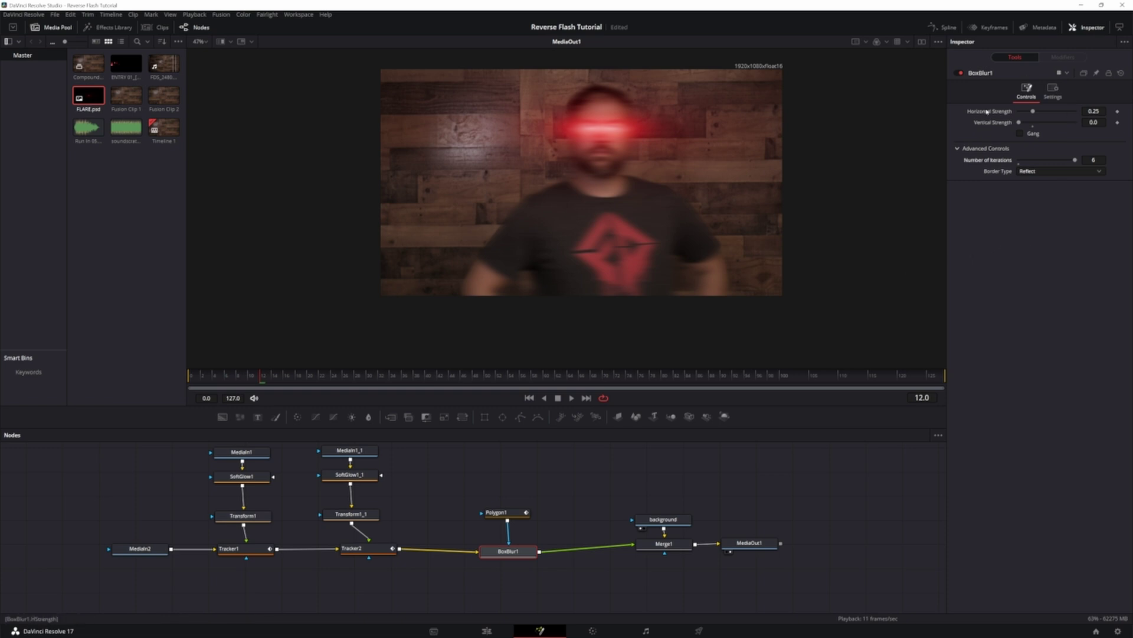
Step: Drive BoxBlur1's Horizontal Strength with a Shake modifier
right_click(989, 111)
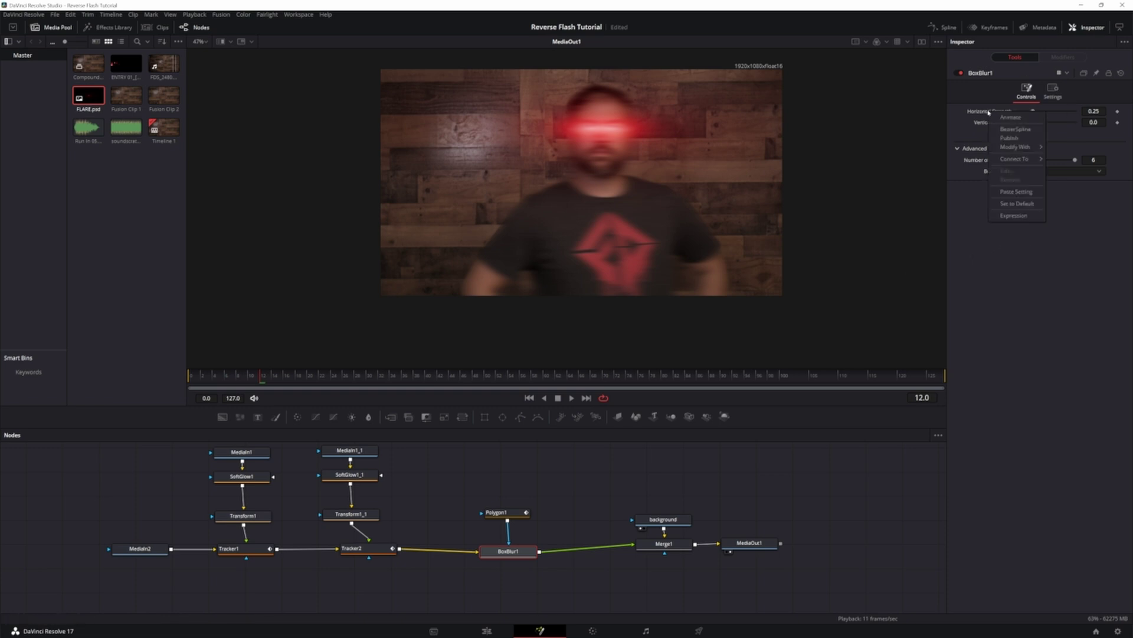
mouse_move(1013, 148)
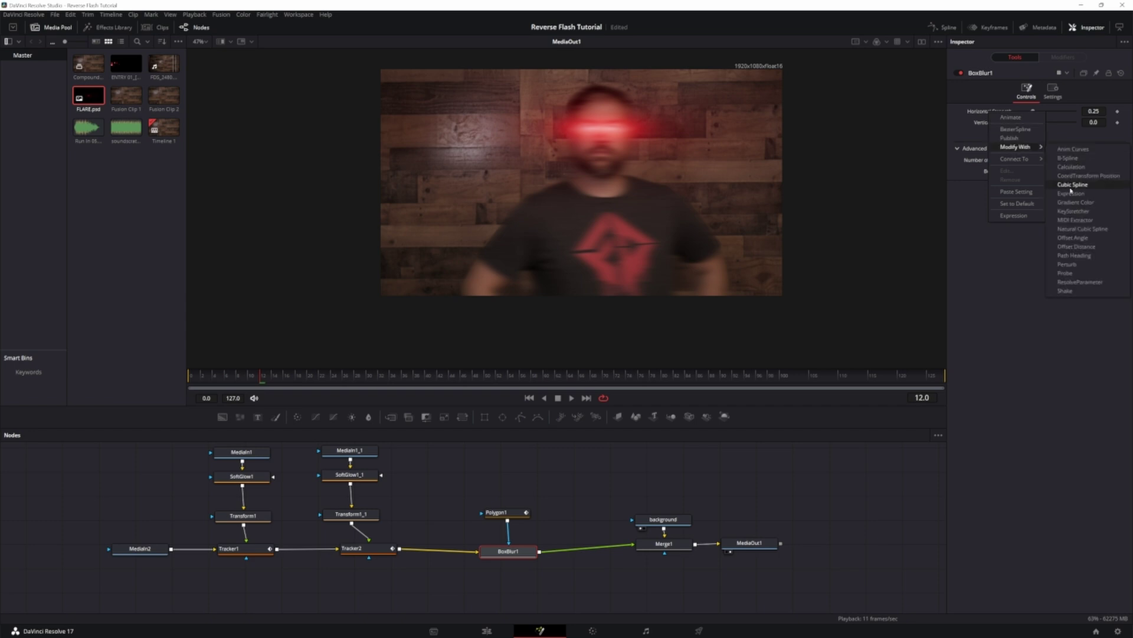
click(1090, 283)
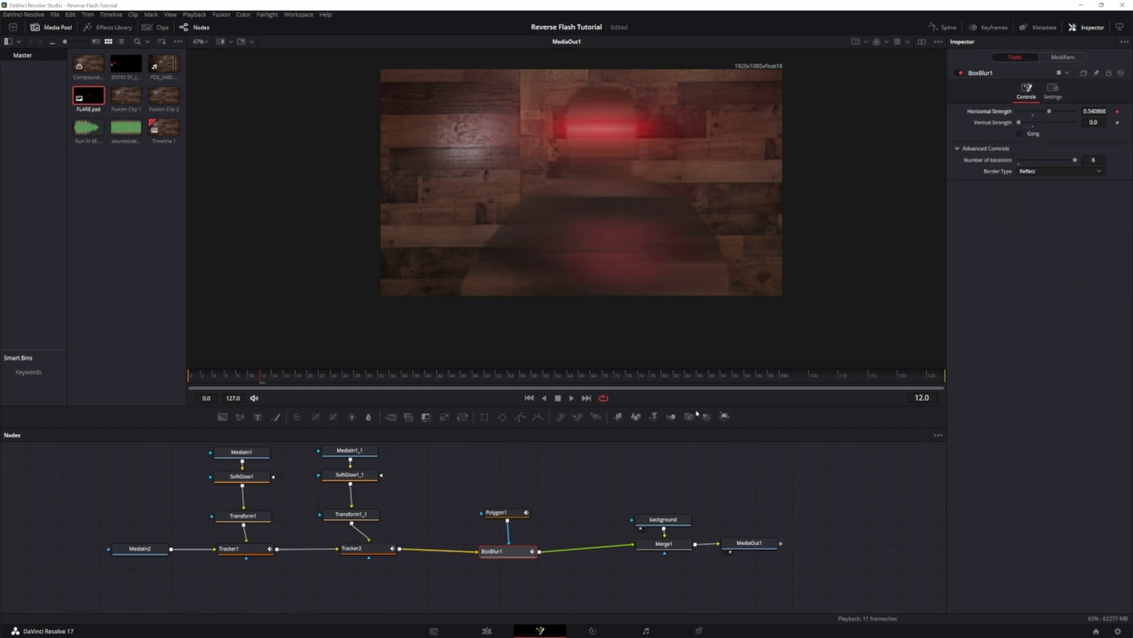
scroll(536, 507, up, 1)
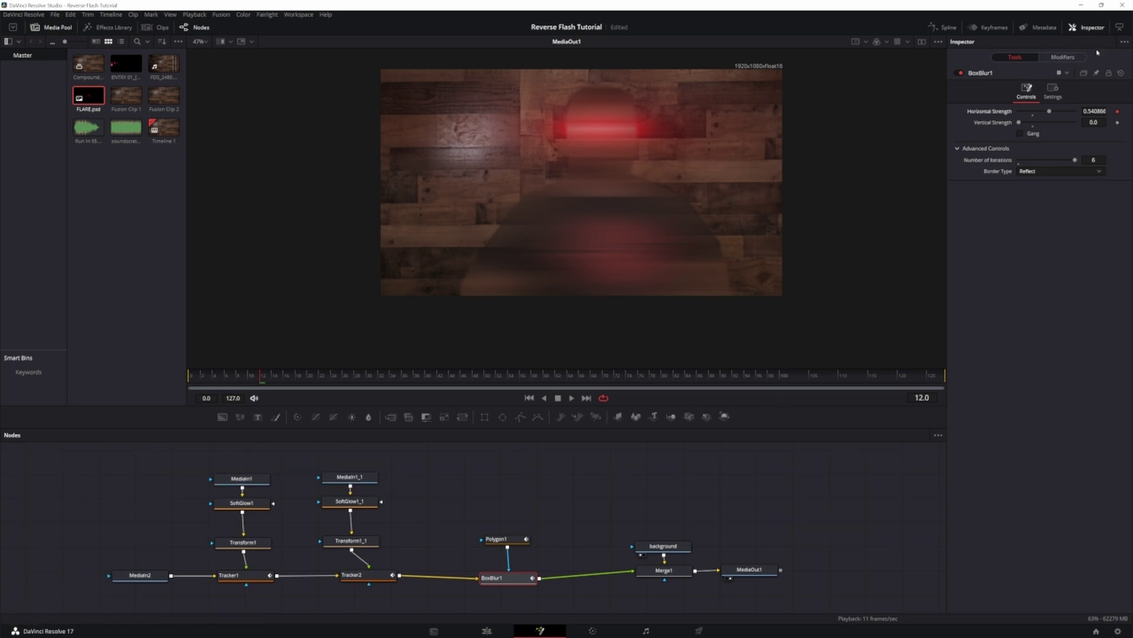
Step: Give the Shake modifier Random Seed 1230, Minimum 0.251 and Maximum 0.171
click(1067, 58)
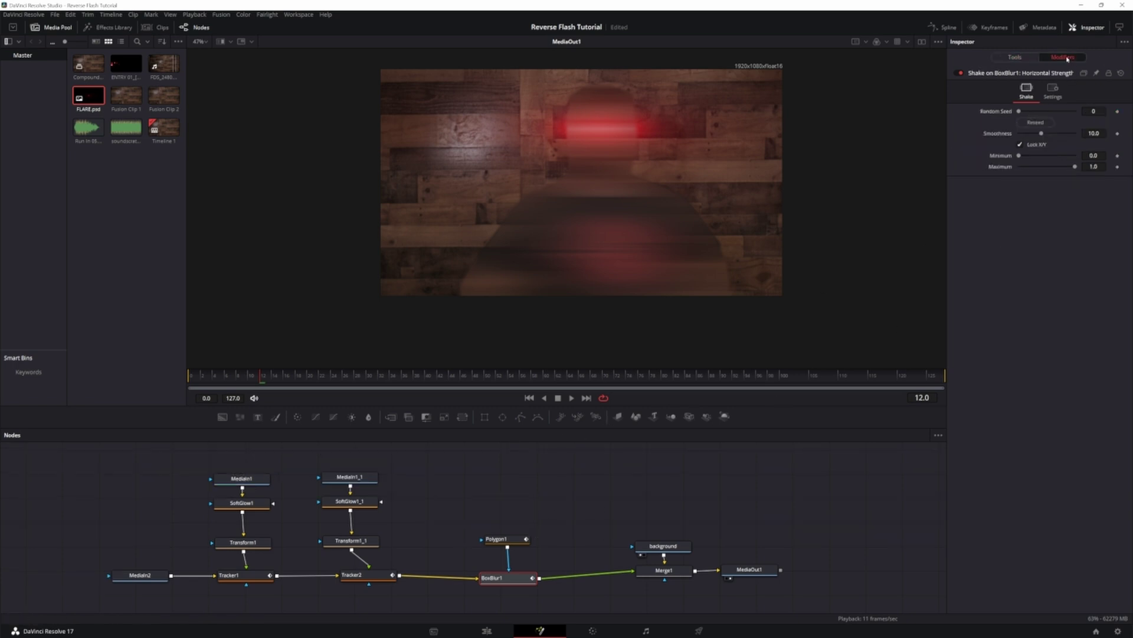
click(1094, 111)
text(1230)
key(Tab)
key(Tab)
text(0.251)
key(Tab)
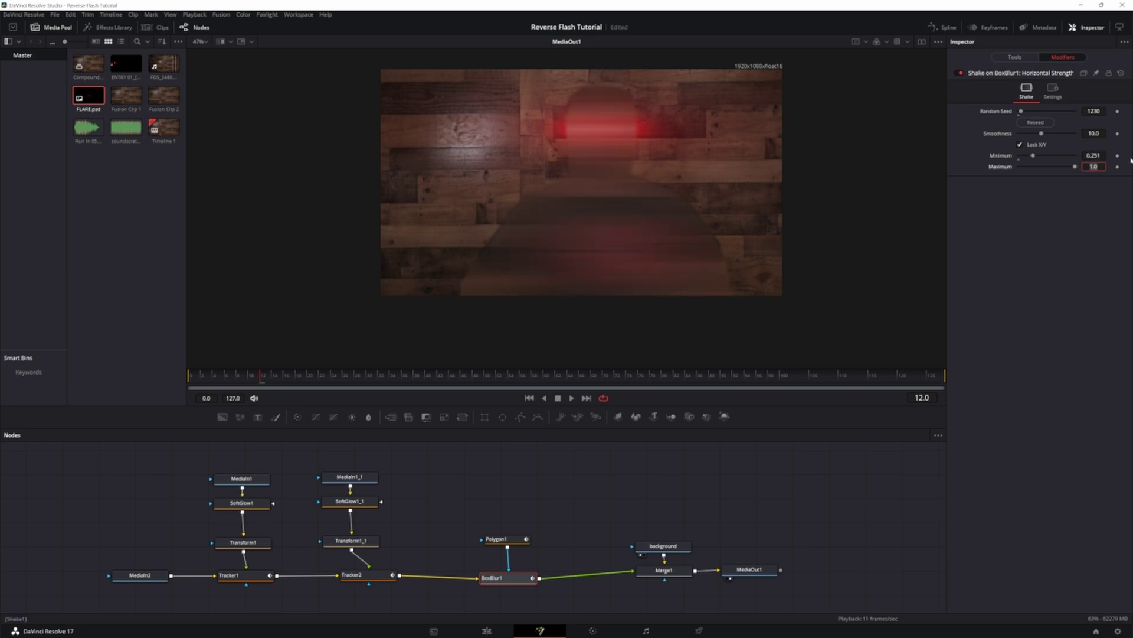
key(BackSpace)
text(0.171)
key(Tab)
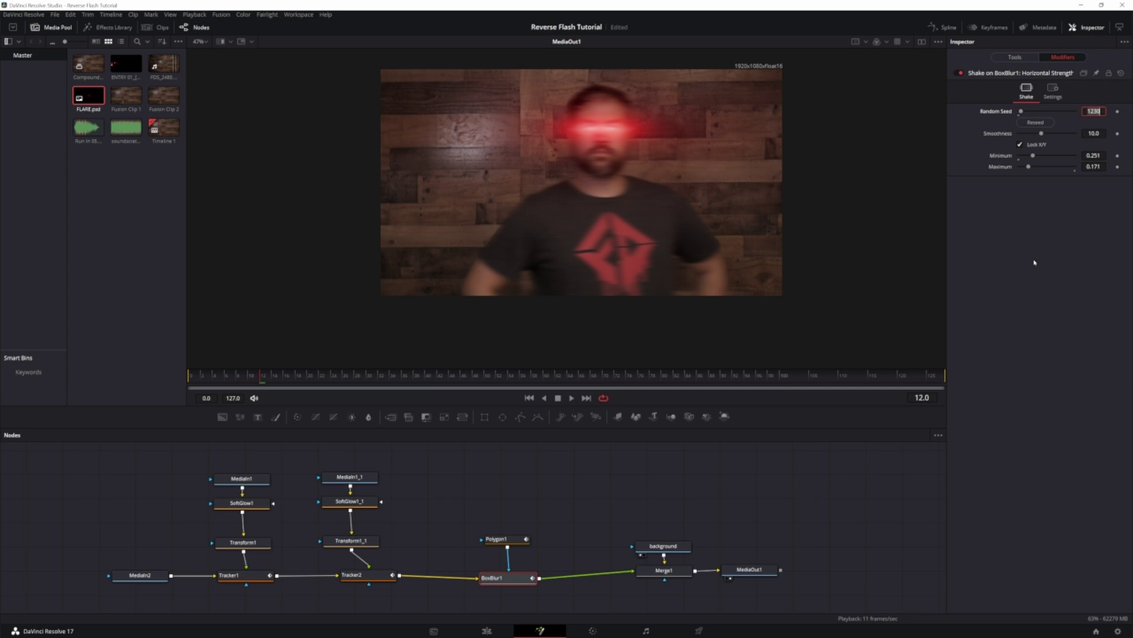
Step: Keep the seed at 1230, rewind near the clip's start, and play the shaking blur
key(BackSpace)
key(Escape)
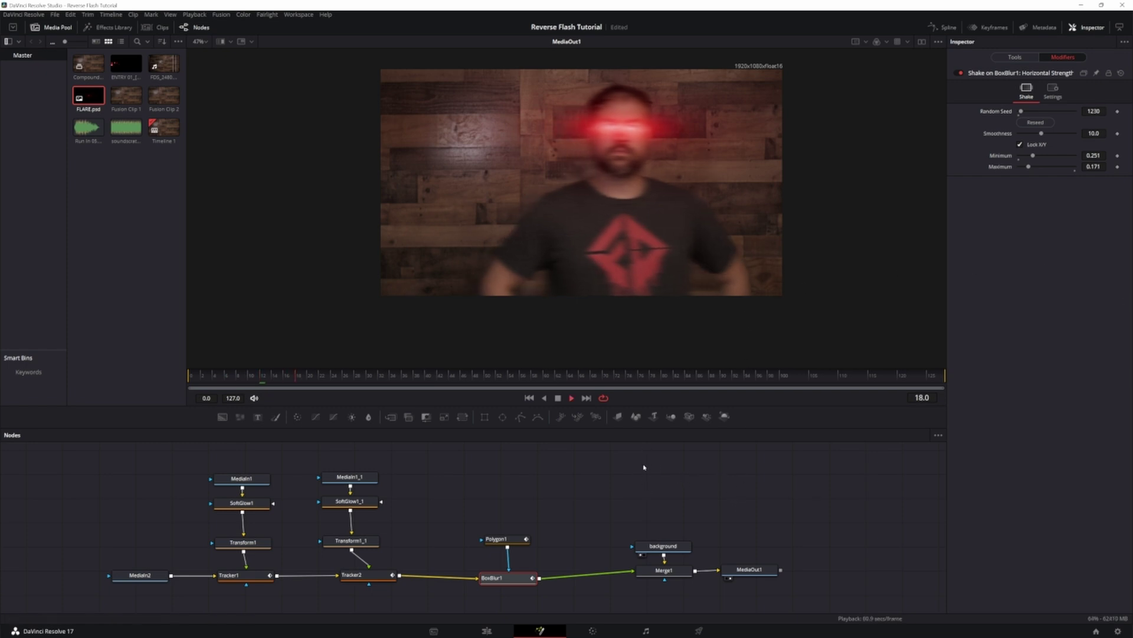
drag(403, 379, 214, 387)
key(space)
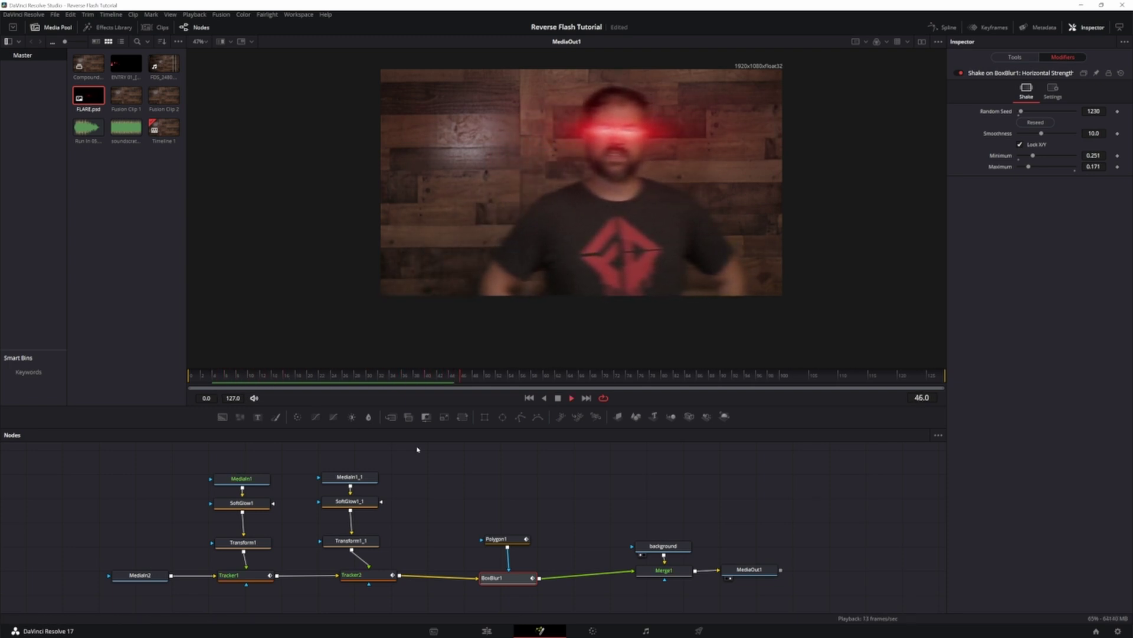
scroll(586, 502, down, 3)
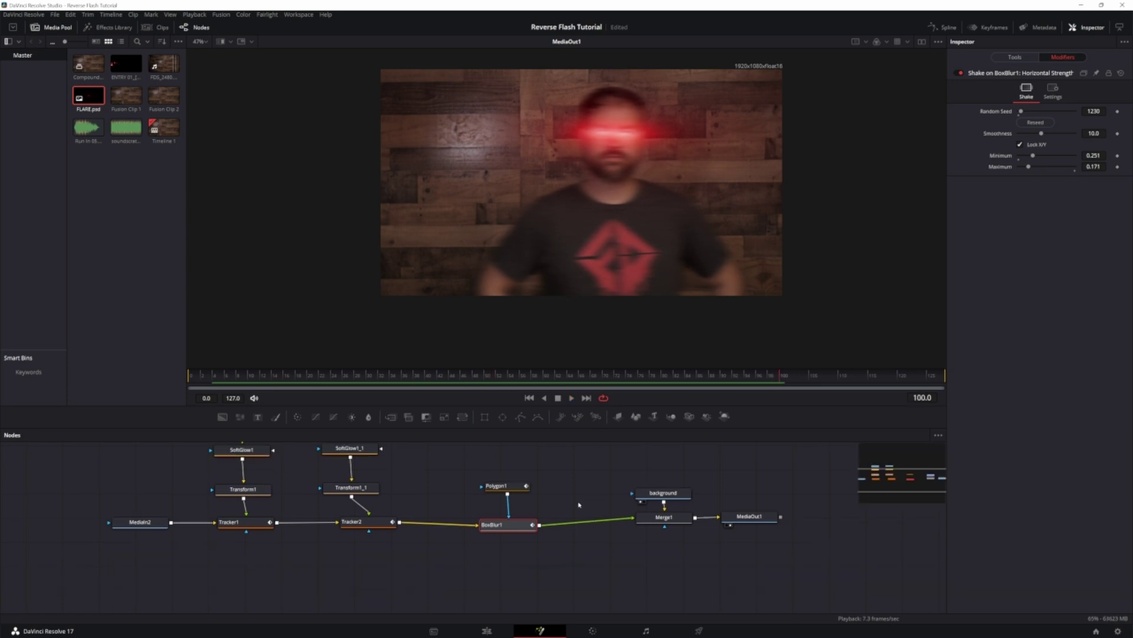
Step: On the Edit page, scrub the opening lightning flare and select the Run In 05.wav clip
click(490, 629)
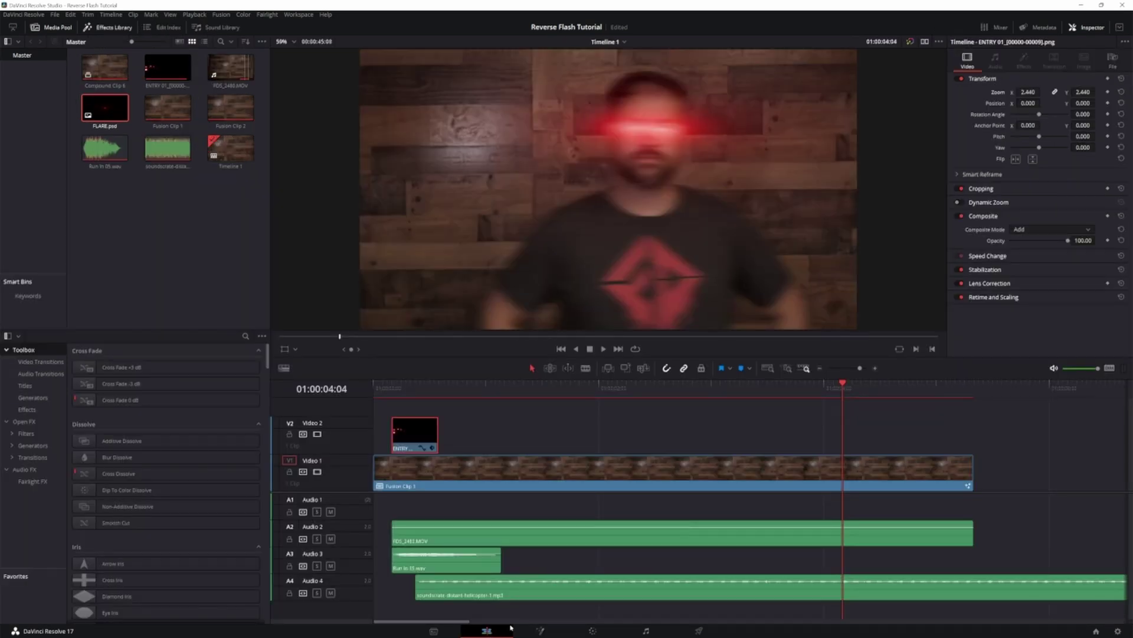
drag(844, 383, 411, 413)
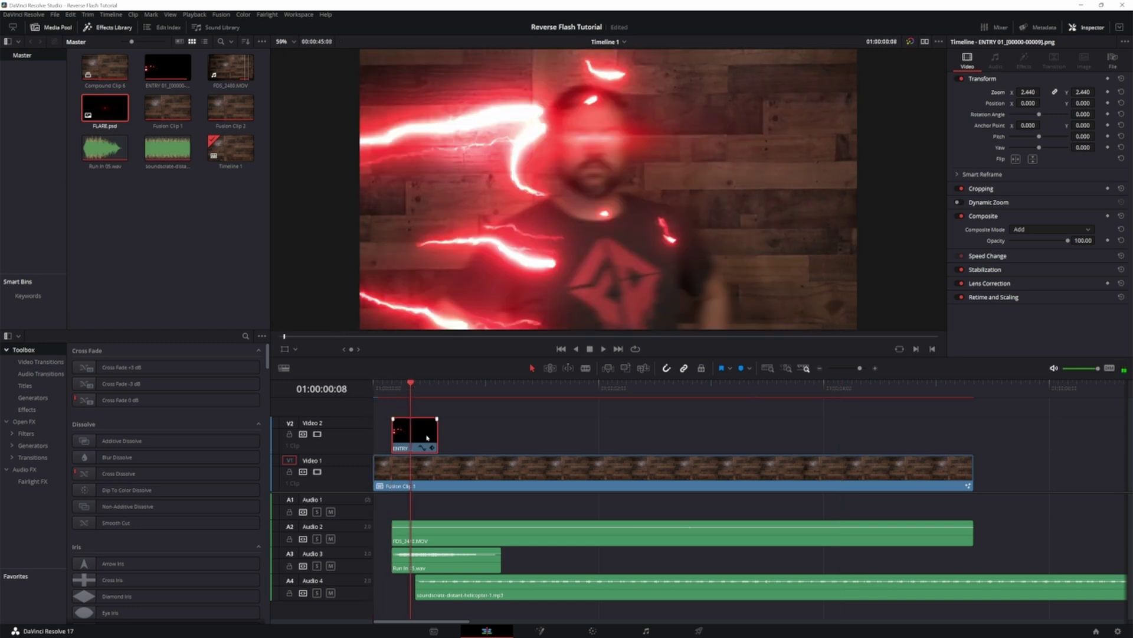
drag(412, 387, 372, 387)
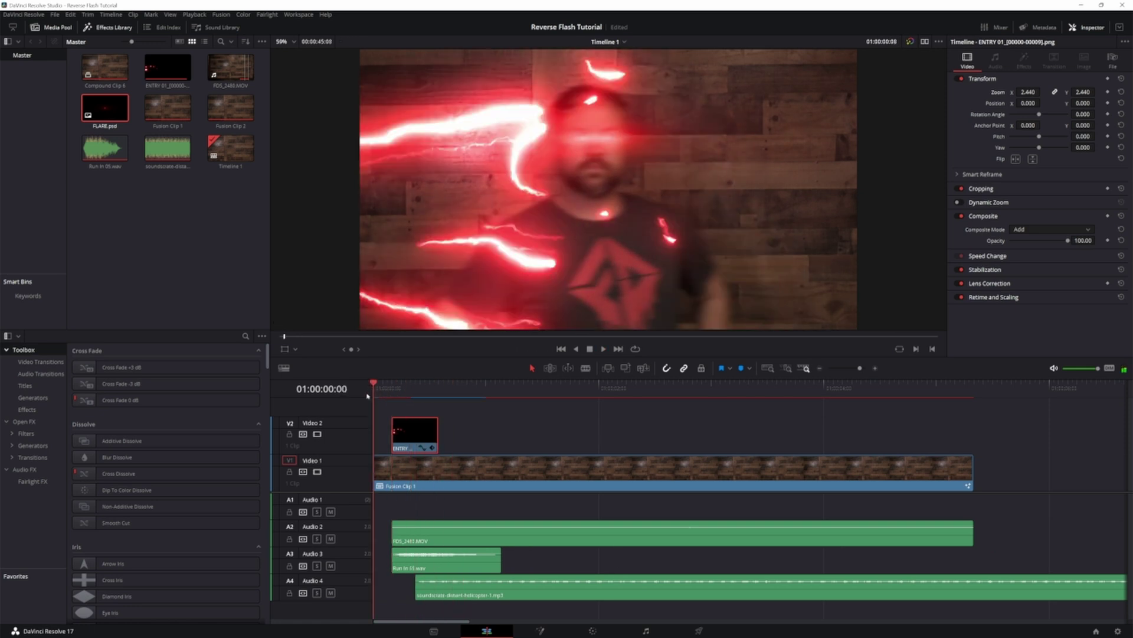
click(449, 556)
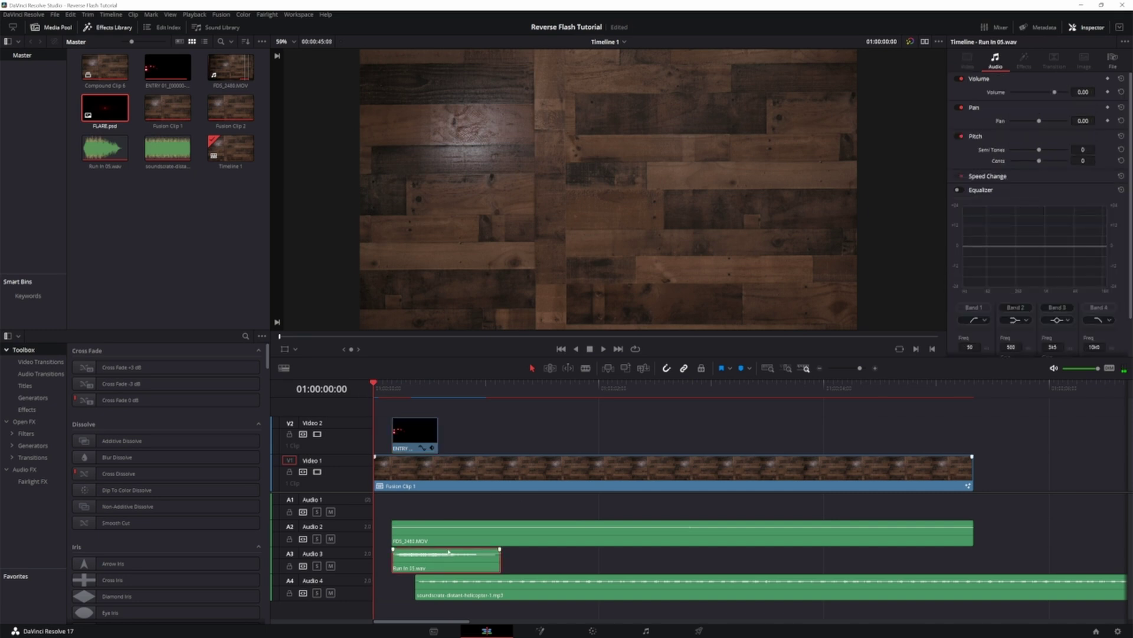